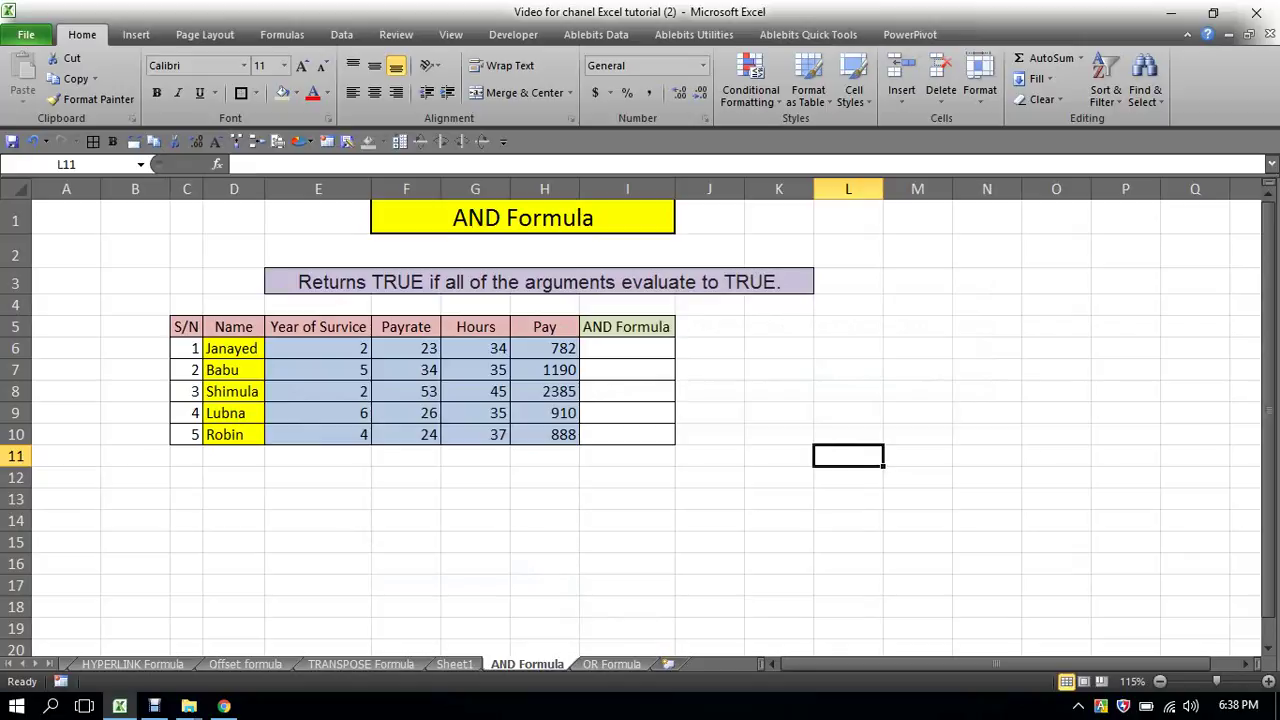
Click empty cells around the table, select I6, and point out employees Janayed, Babu and Robin.
left_click(544, 498)
left_click(709, 455)
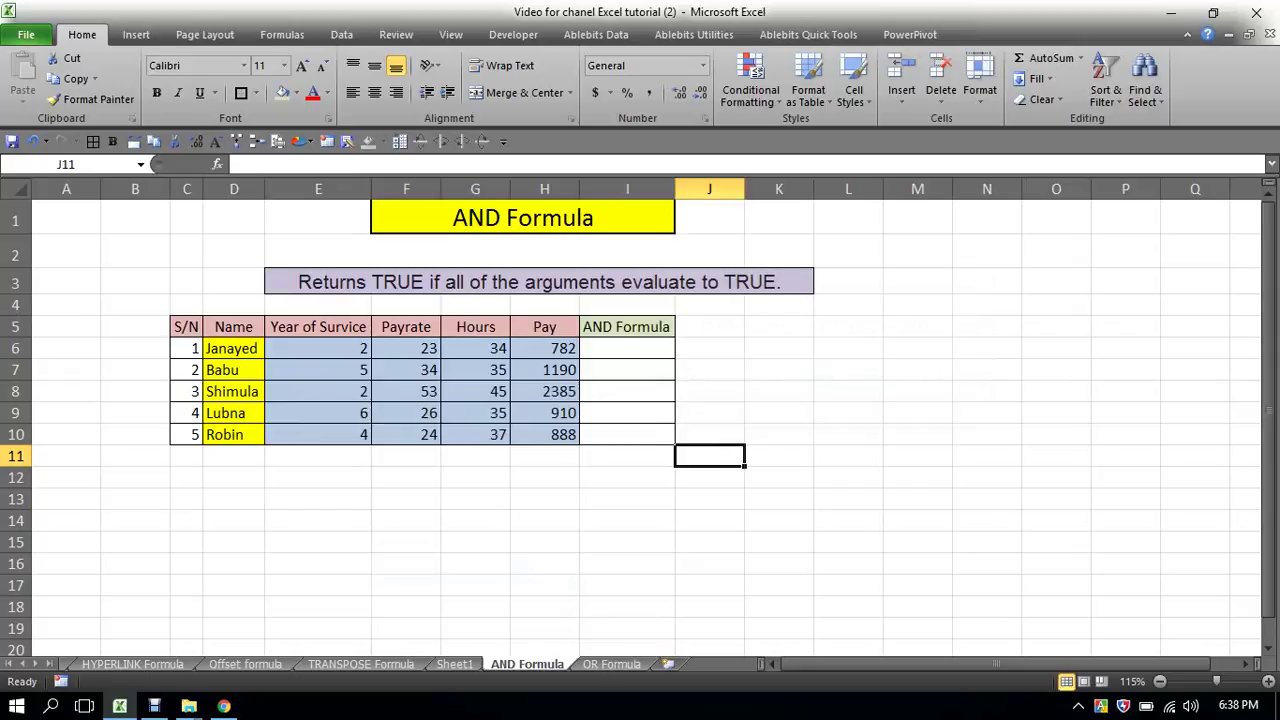
left_click(627, 520)
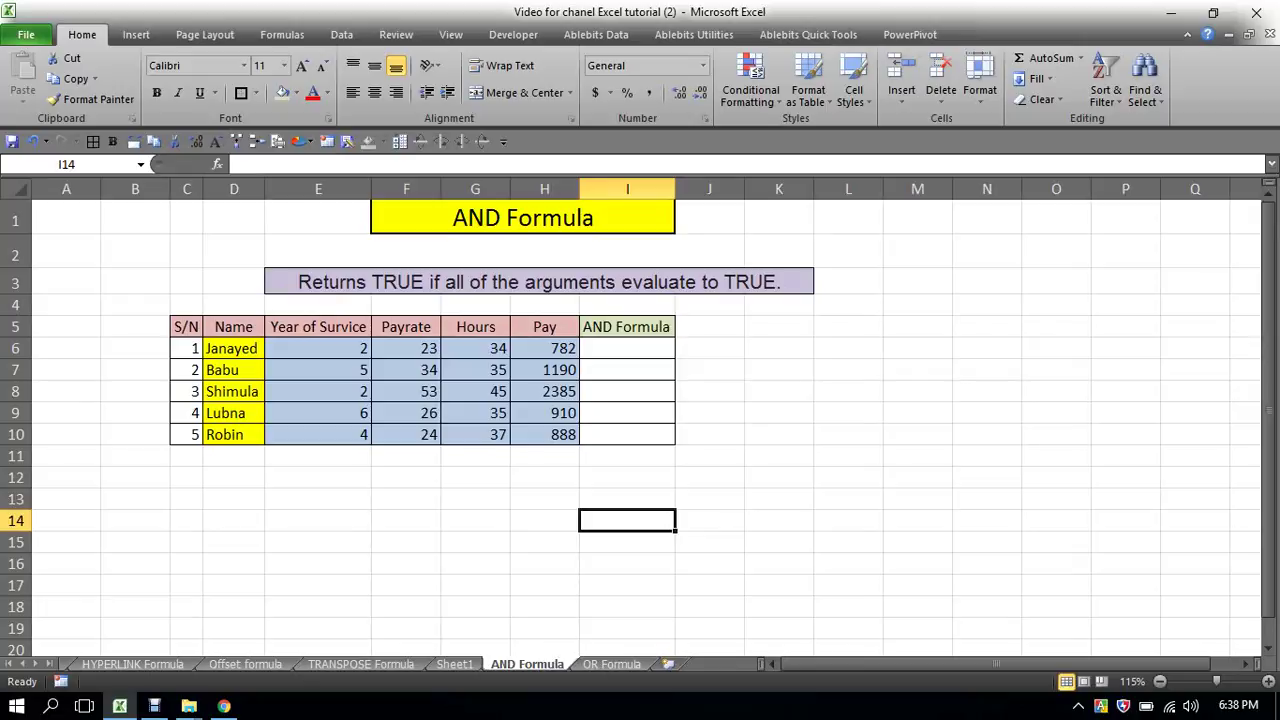
left_click(544, 499)
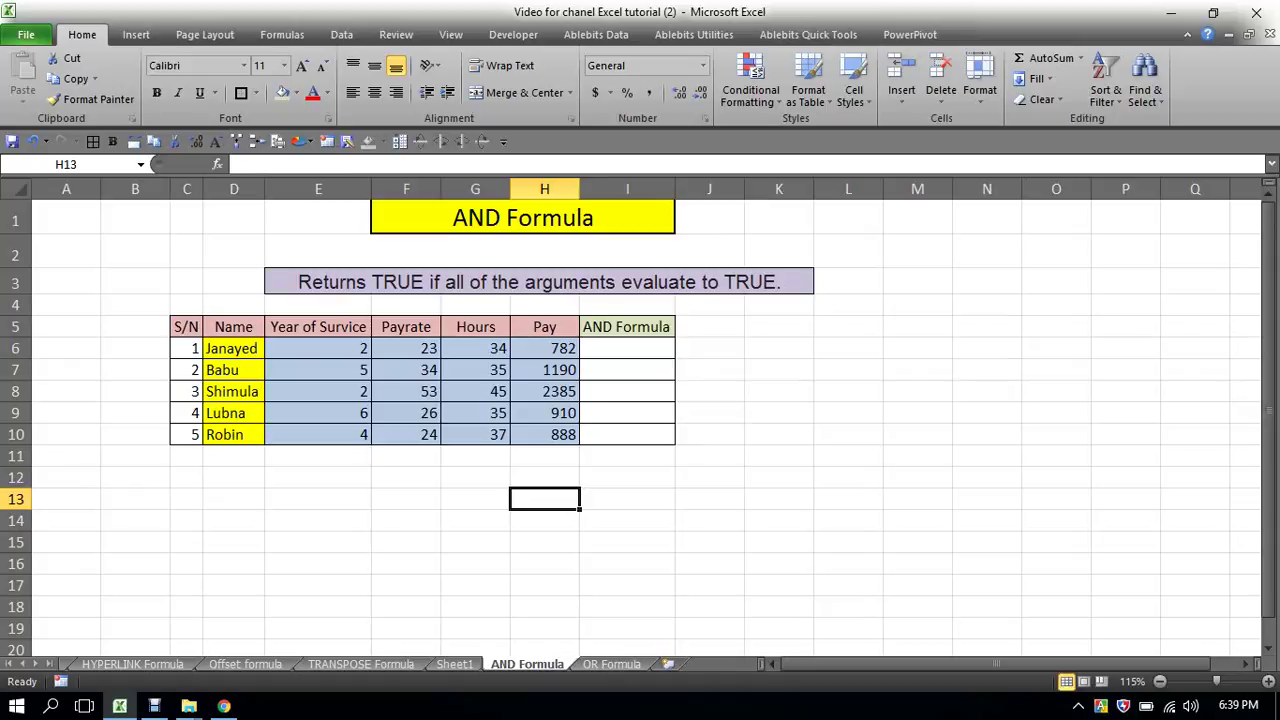
left_click(627, 456)
left_click(627, 348)
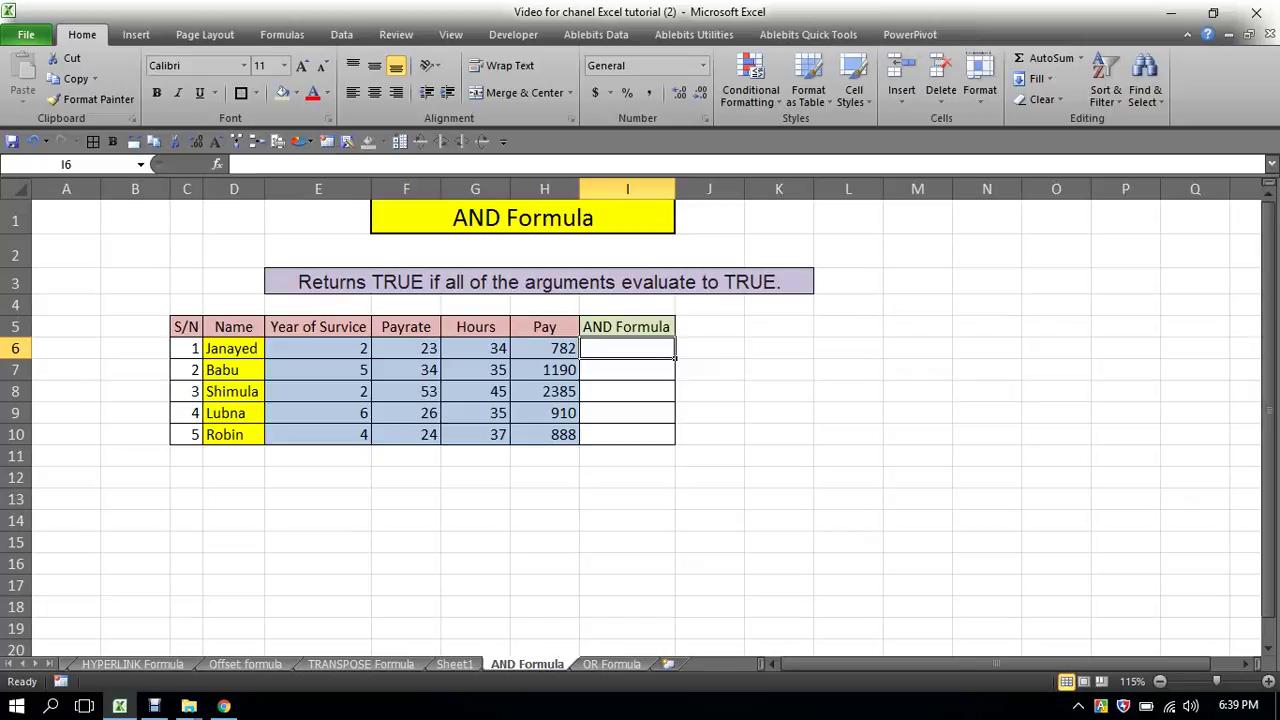
left_click(233, 348)
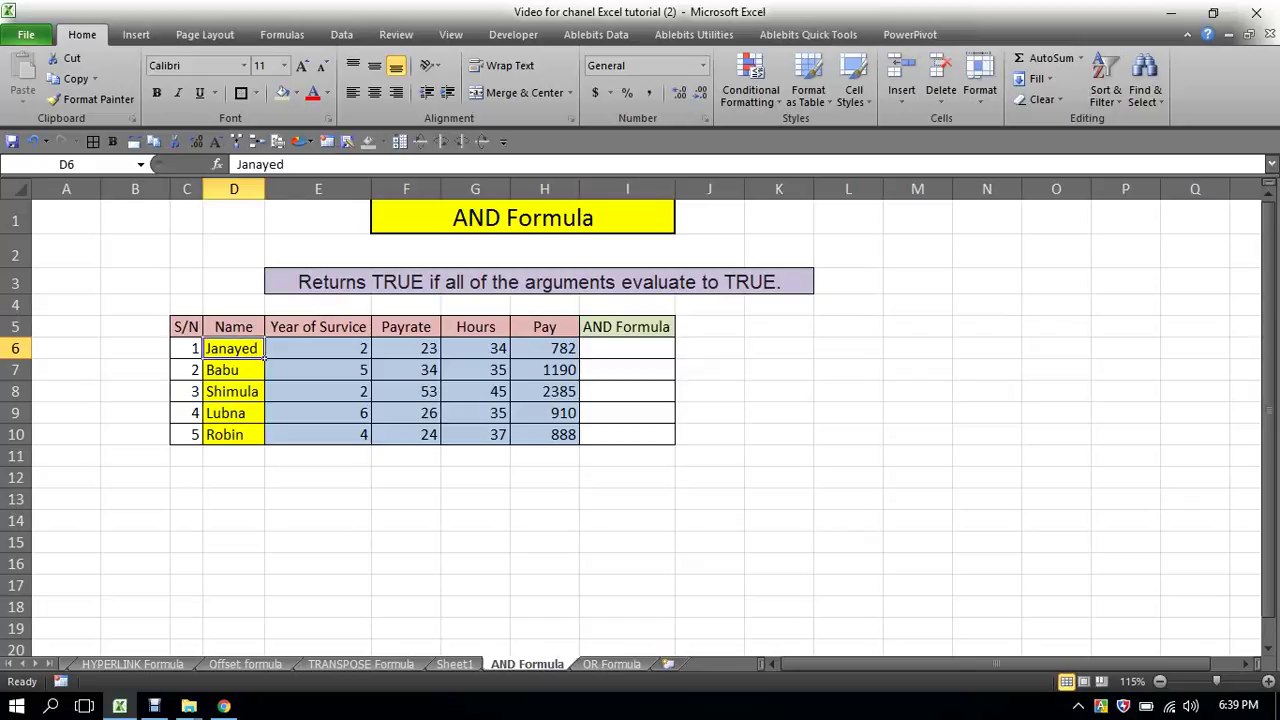
left_click(233, 370)
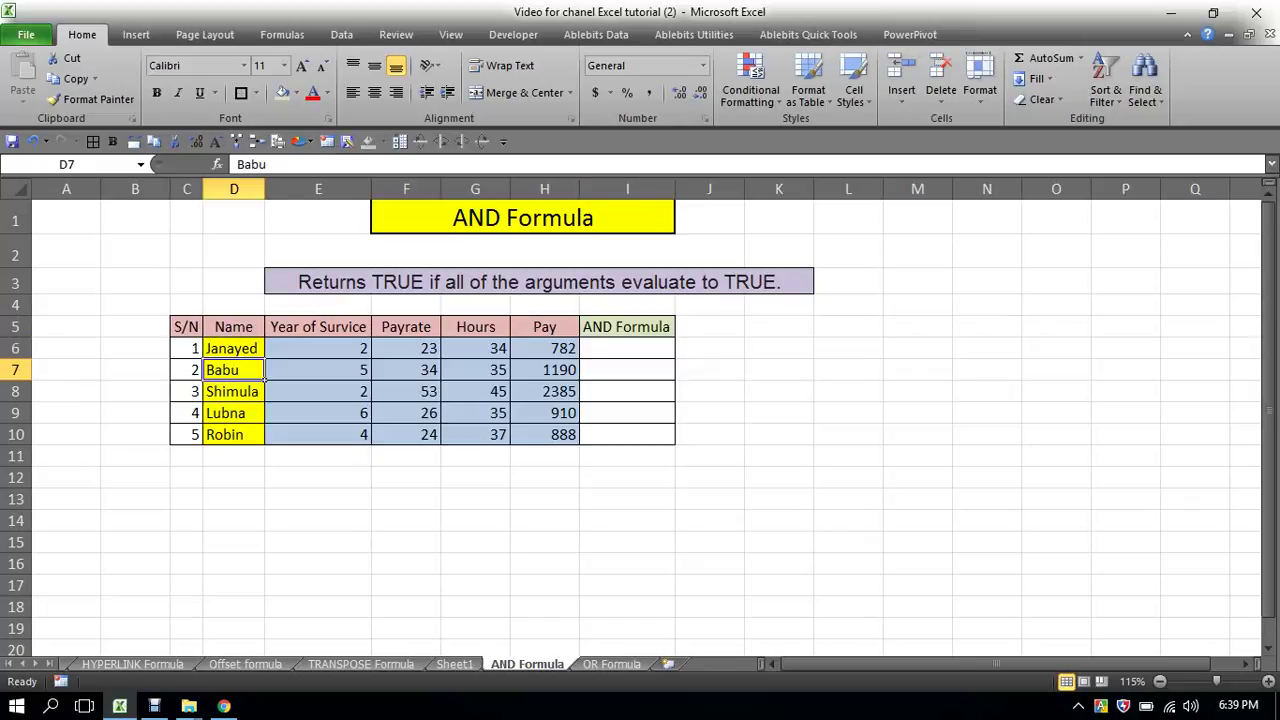
left_click(262, 440)
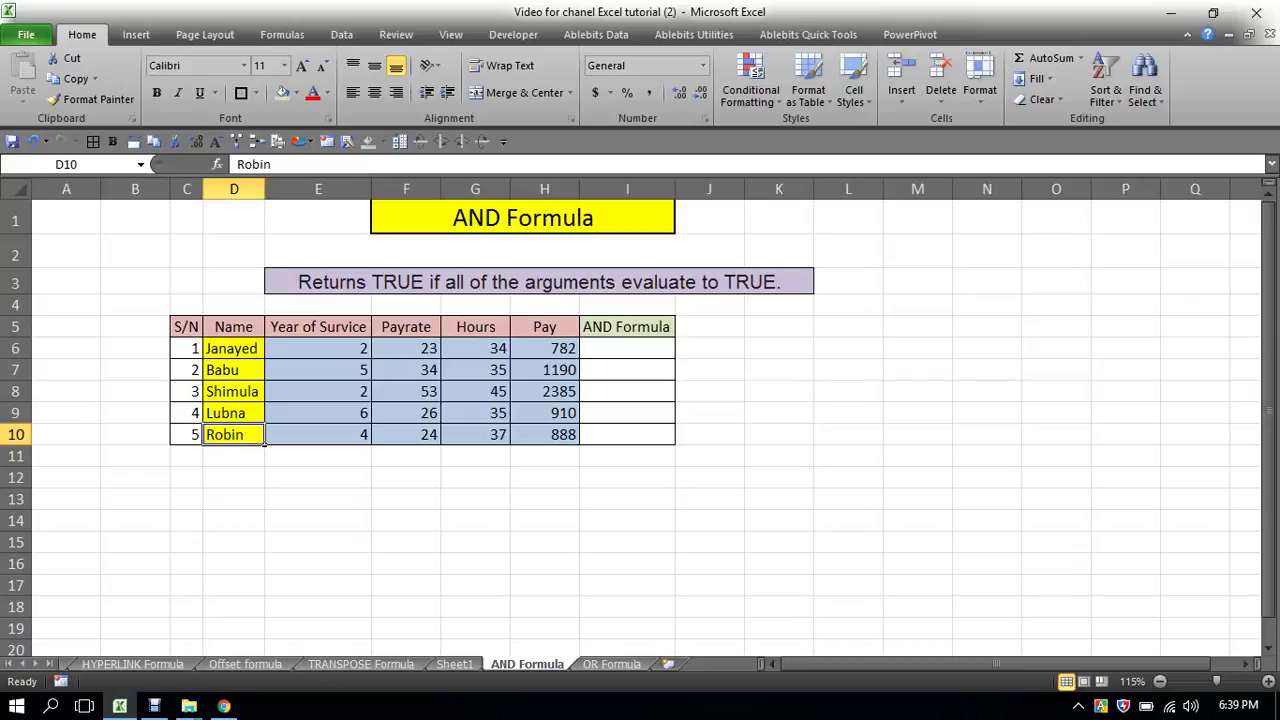
Select the Year of Survice, Payrate, Hours and Pay values for rows 6–10.
left_click_drag(318, 348, 318, 434)
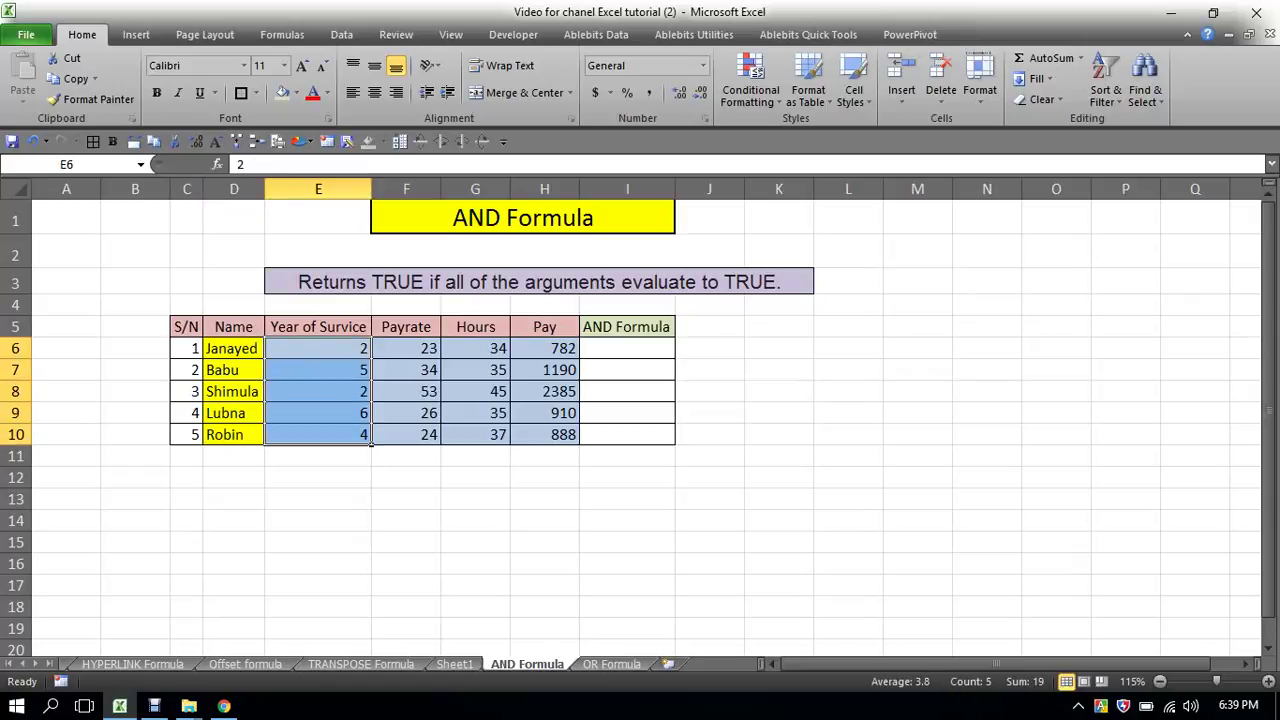
left_click_drag(406, 348, 406, 434, "ctrl")
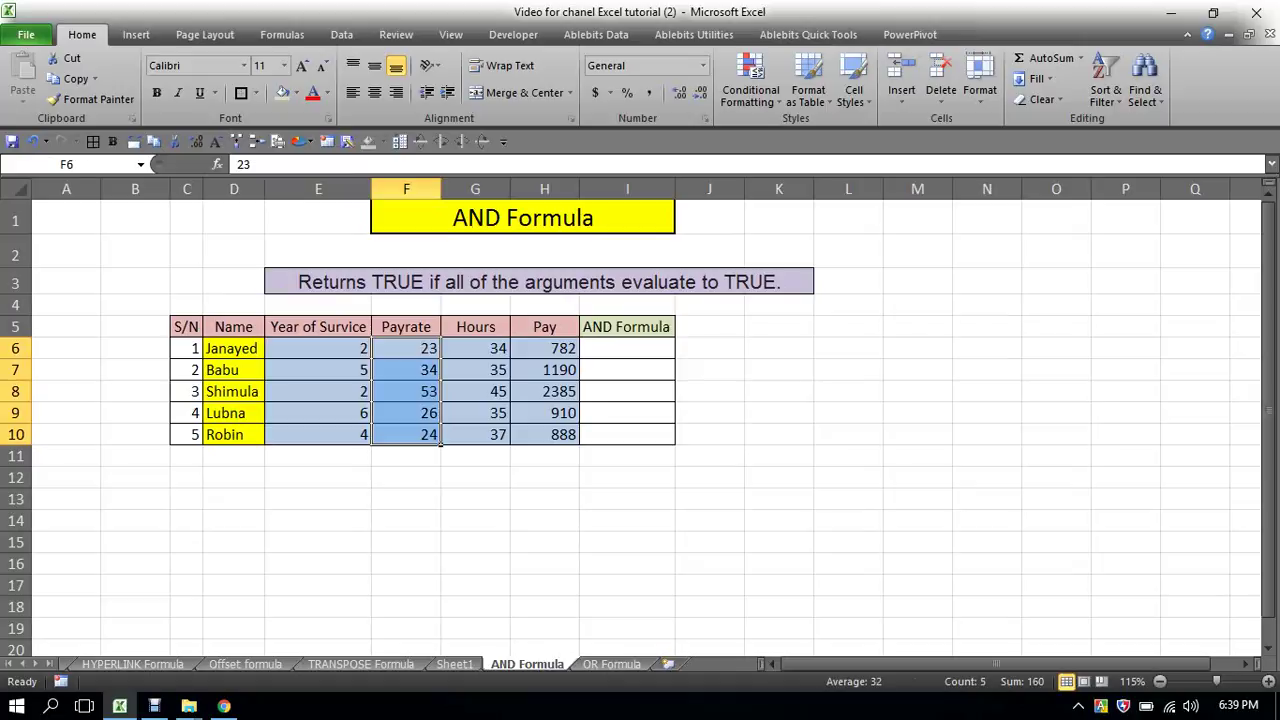
left_click_drag(475, 348, 475, 434, "ctrl")
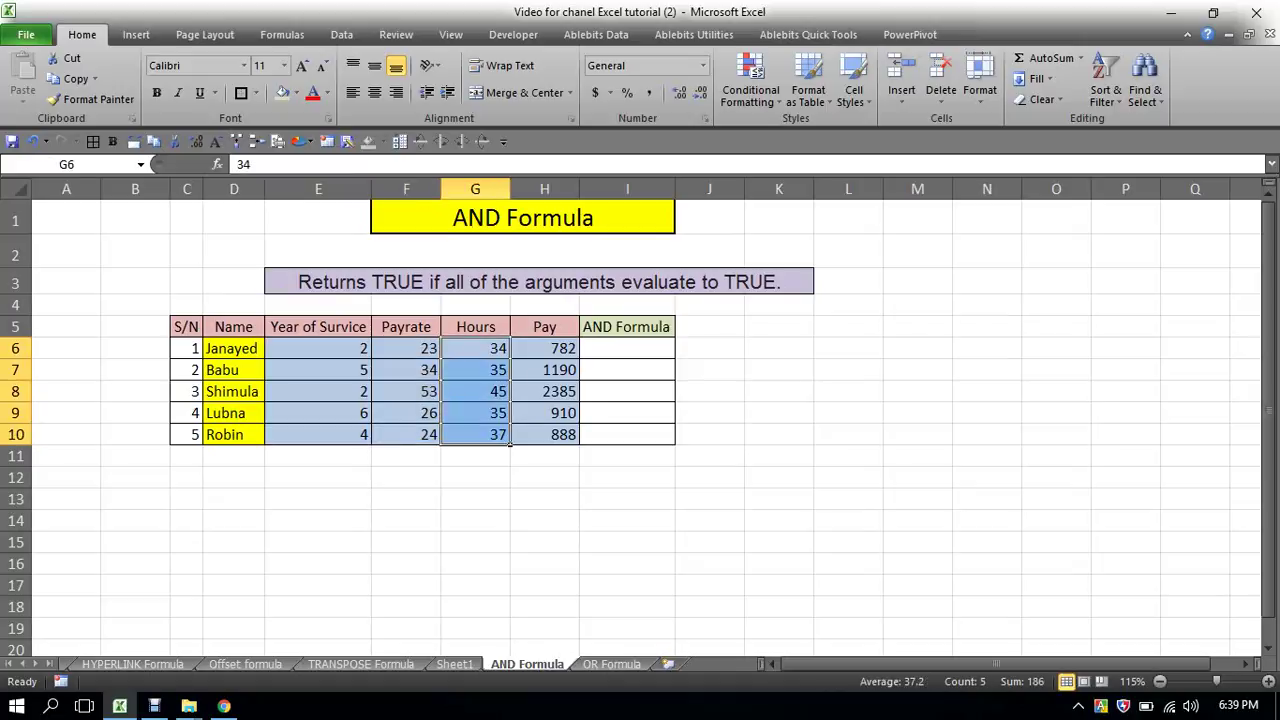
left_click_drag(544, 348, 544, 434, "ctrl")
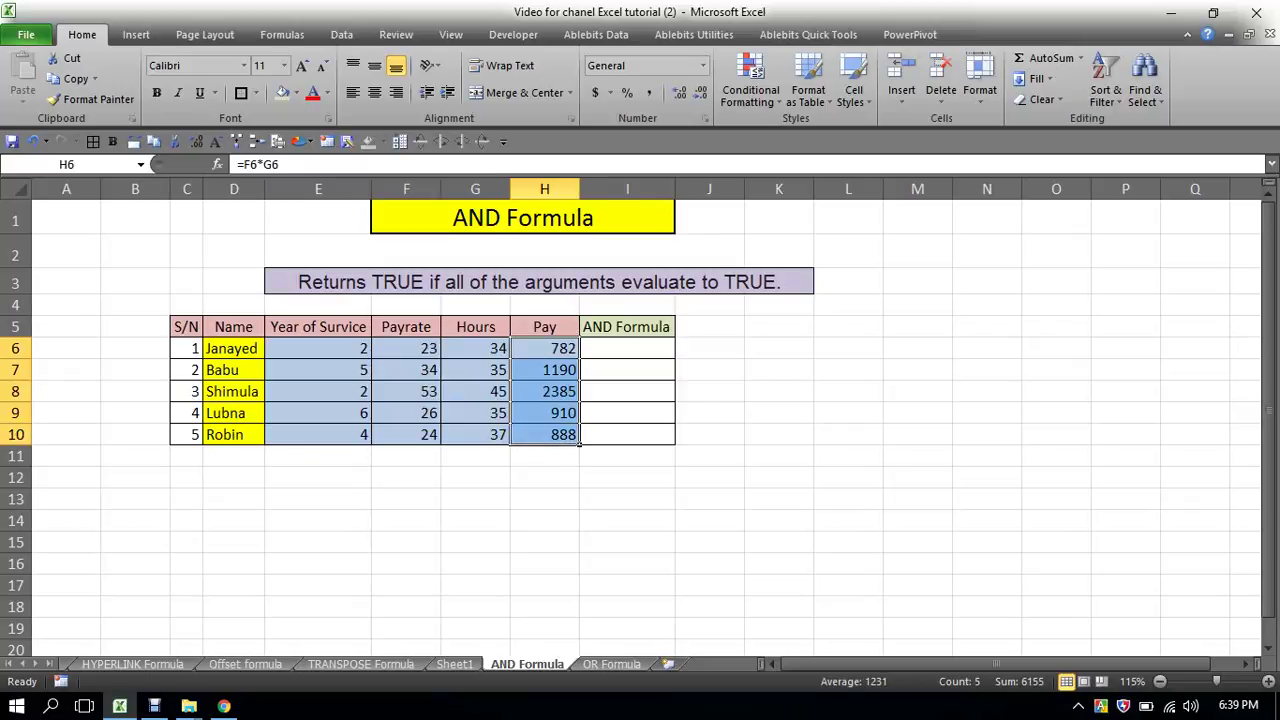
Enter =AND(E6>=3) in I6, which returns FALSE for Janayed.
left_click(627, 348)
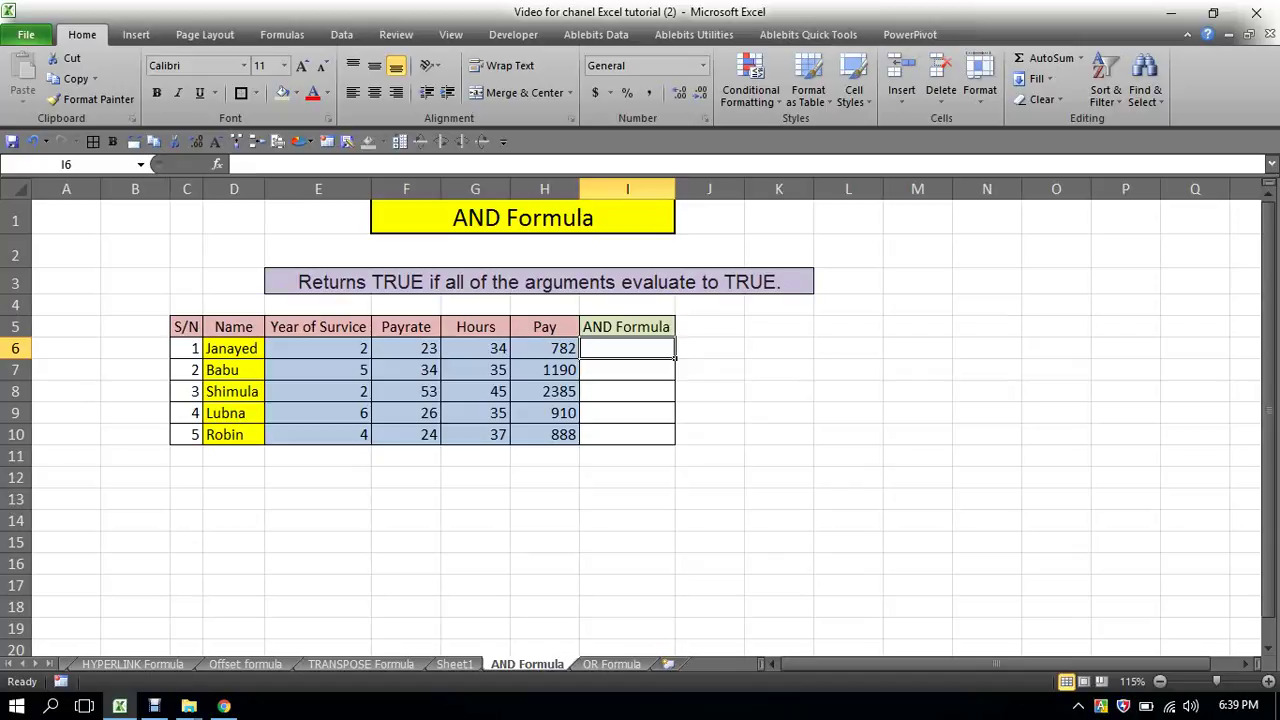
type("=")
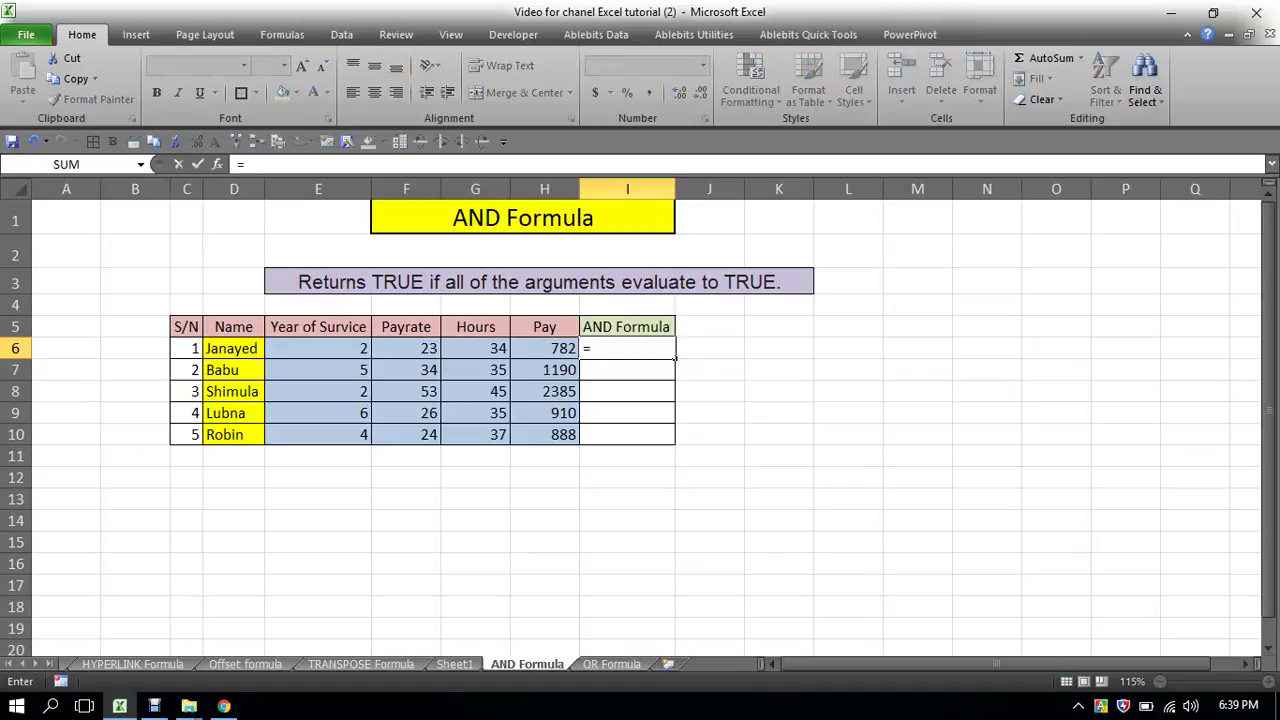
type("and")
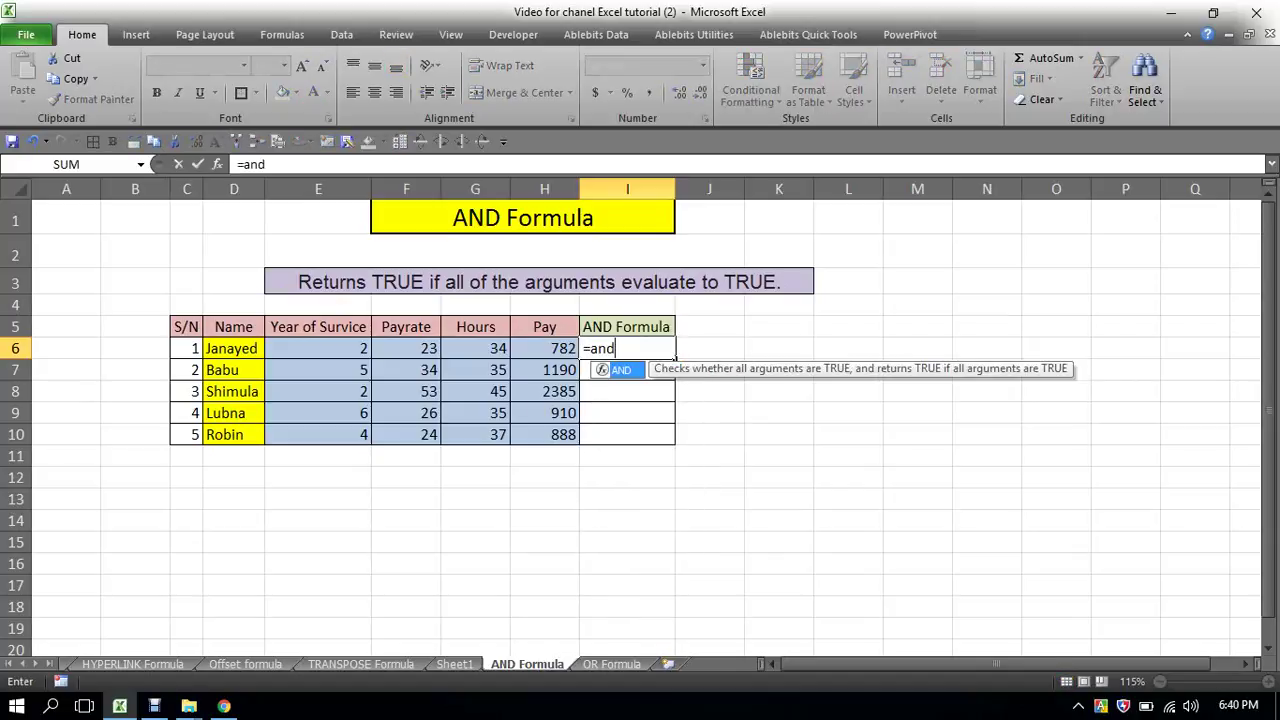
key("Tab")
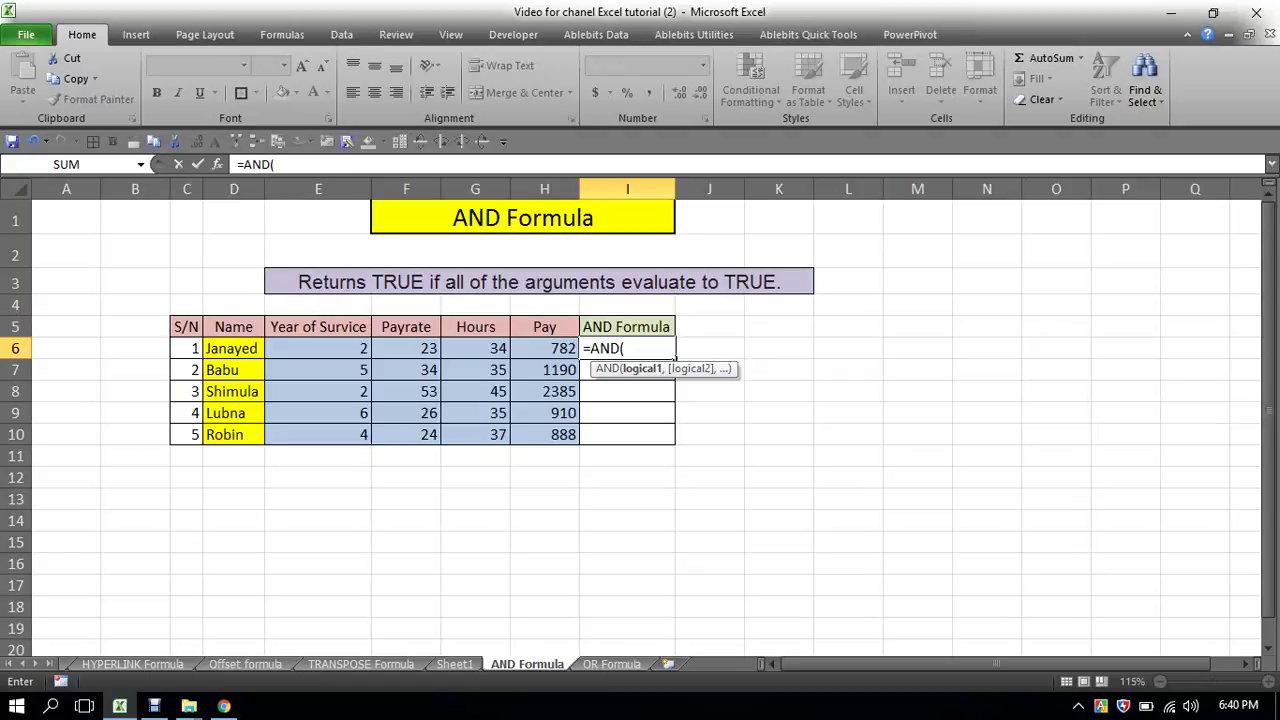
left_click(318, 348)
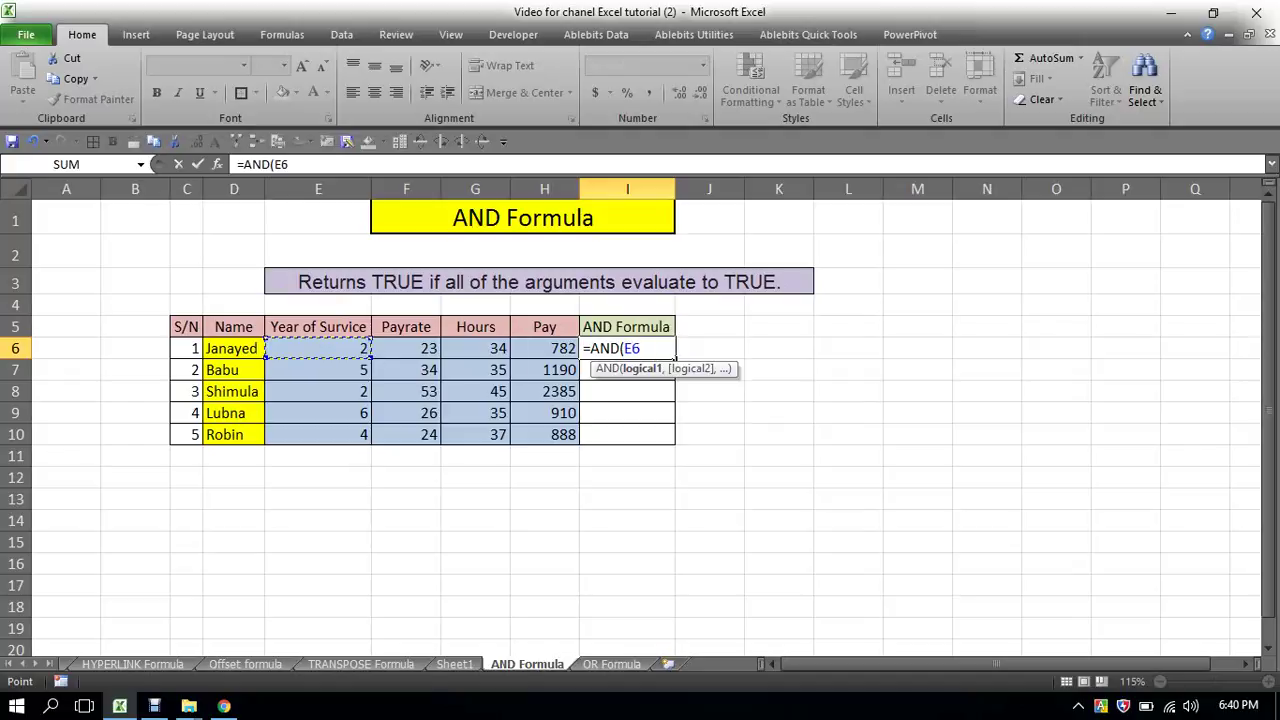
type(">")
type("3")
key("BackSpace")
type("=")
type("3")
type(")")
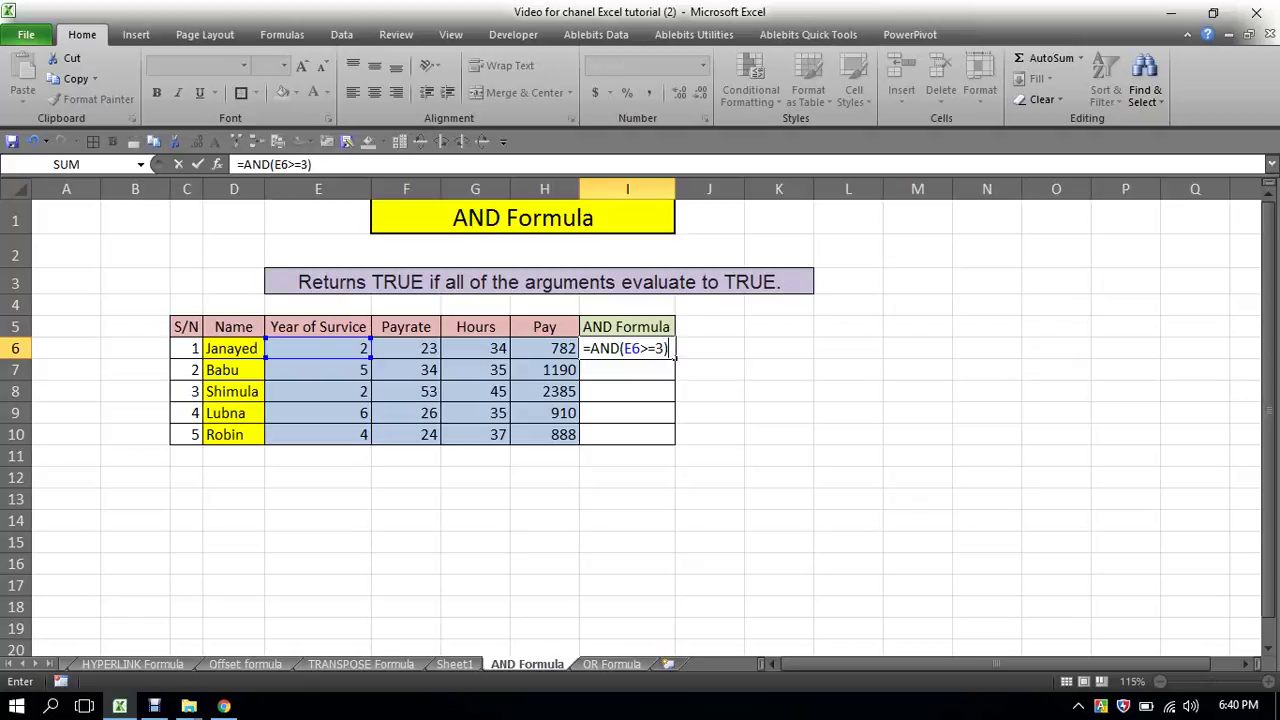
key("Return")
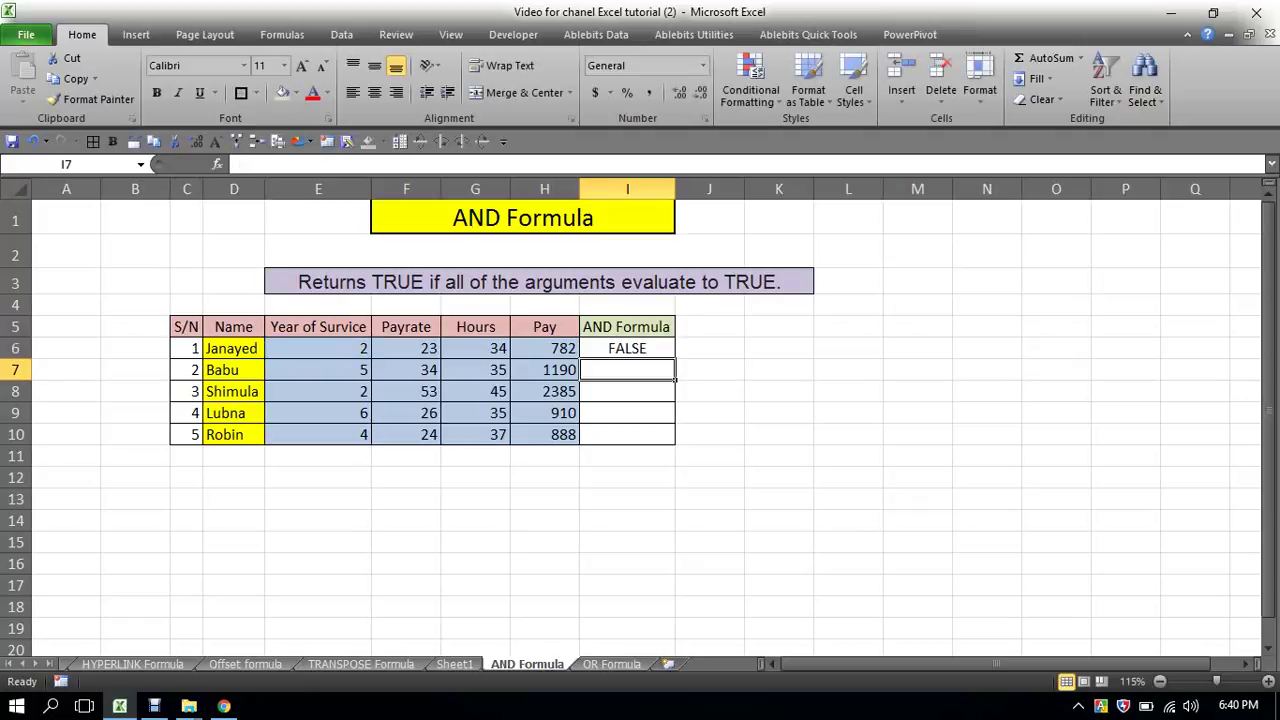
left_click(627, 348)
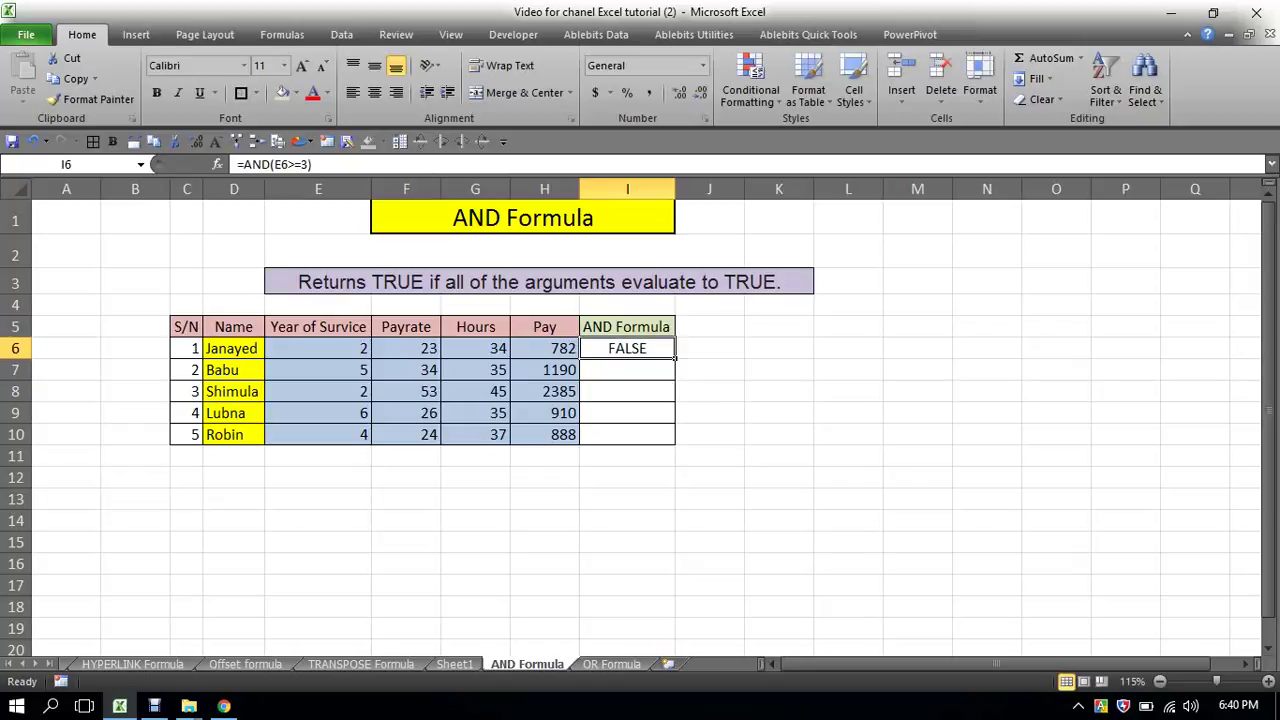
double_click(676, 357)
left_click(779, 434)
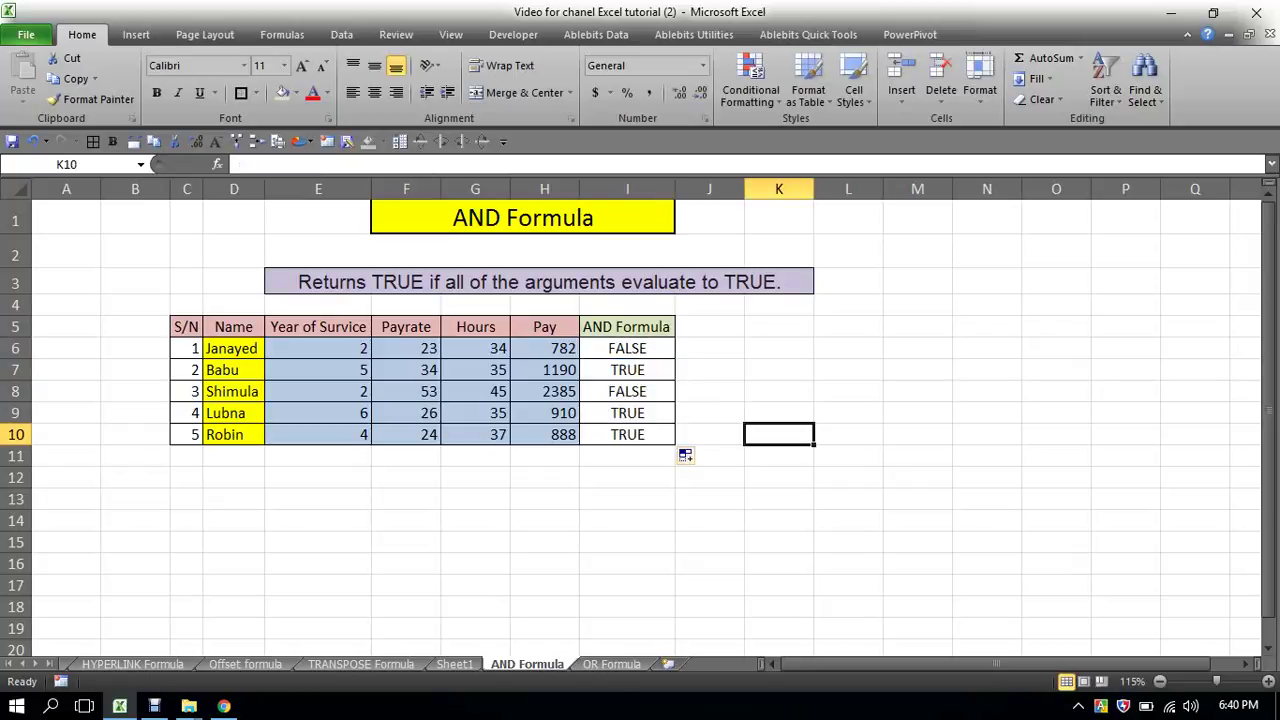
left_click(15, 348)
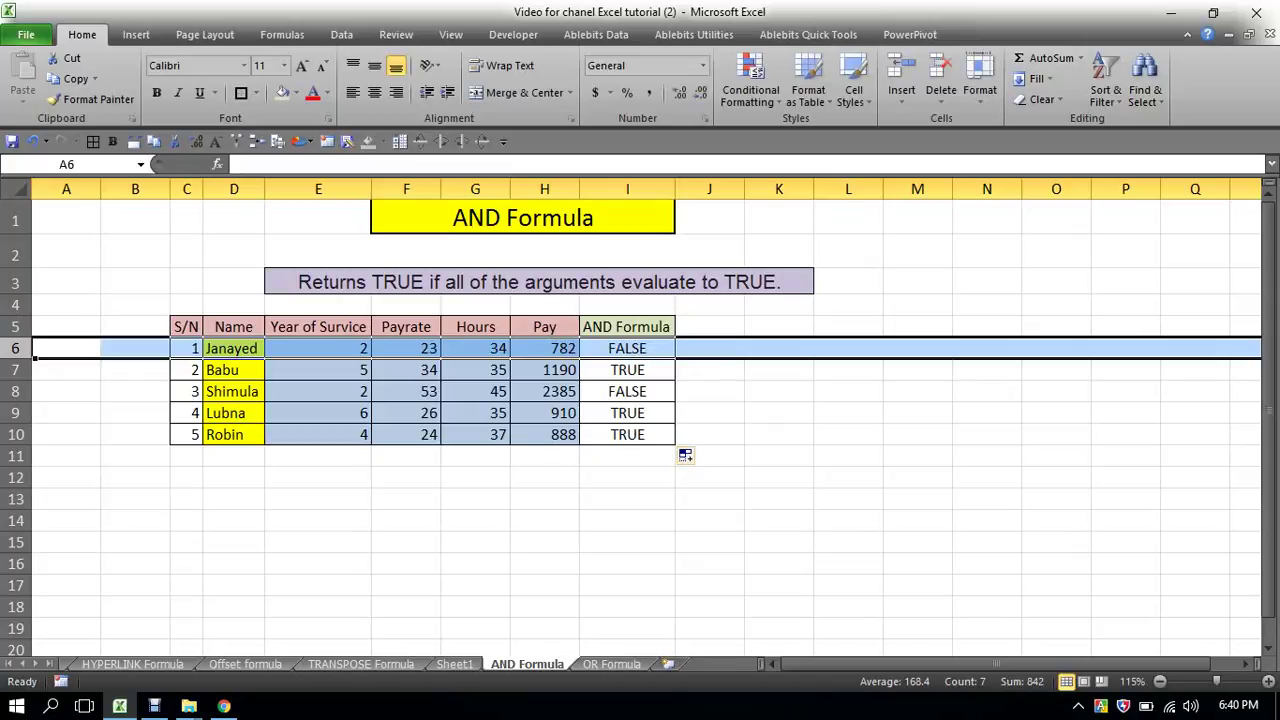
left_click(627, 369)
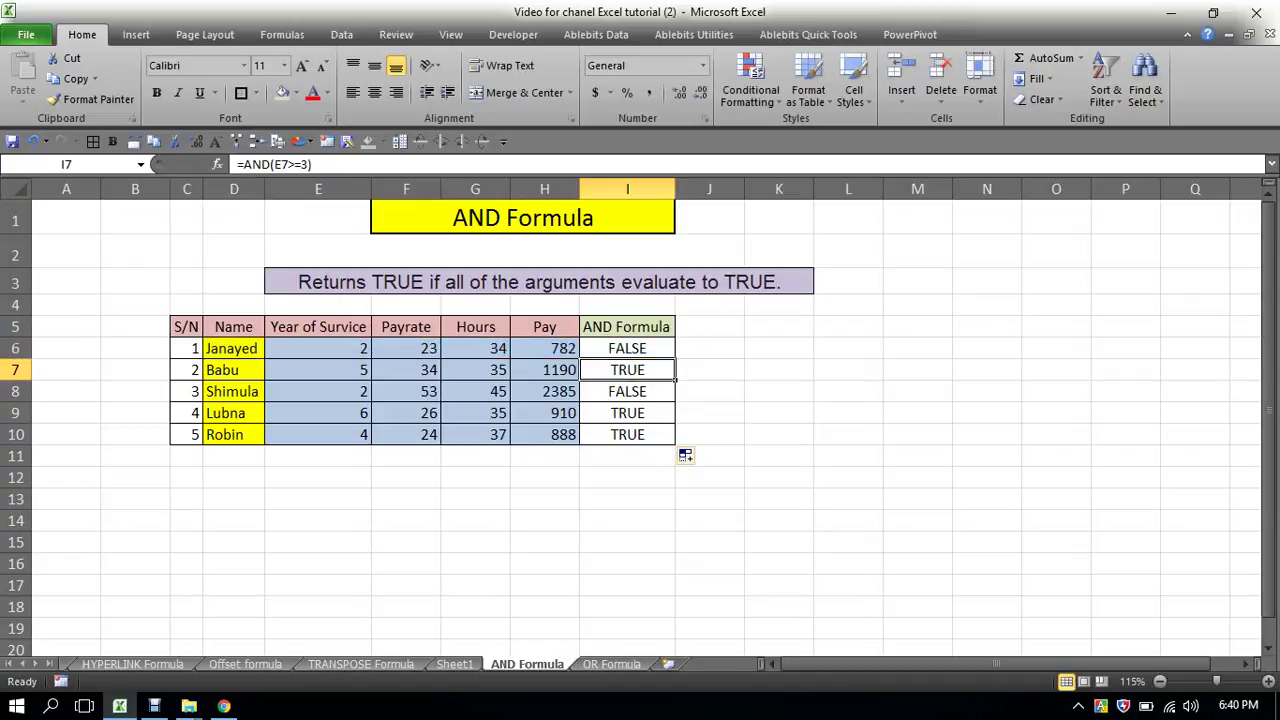
left_click(627, 391)
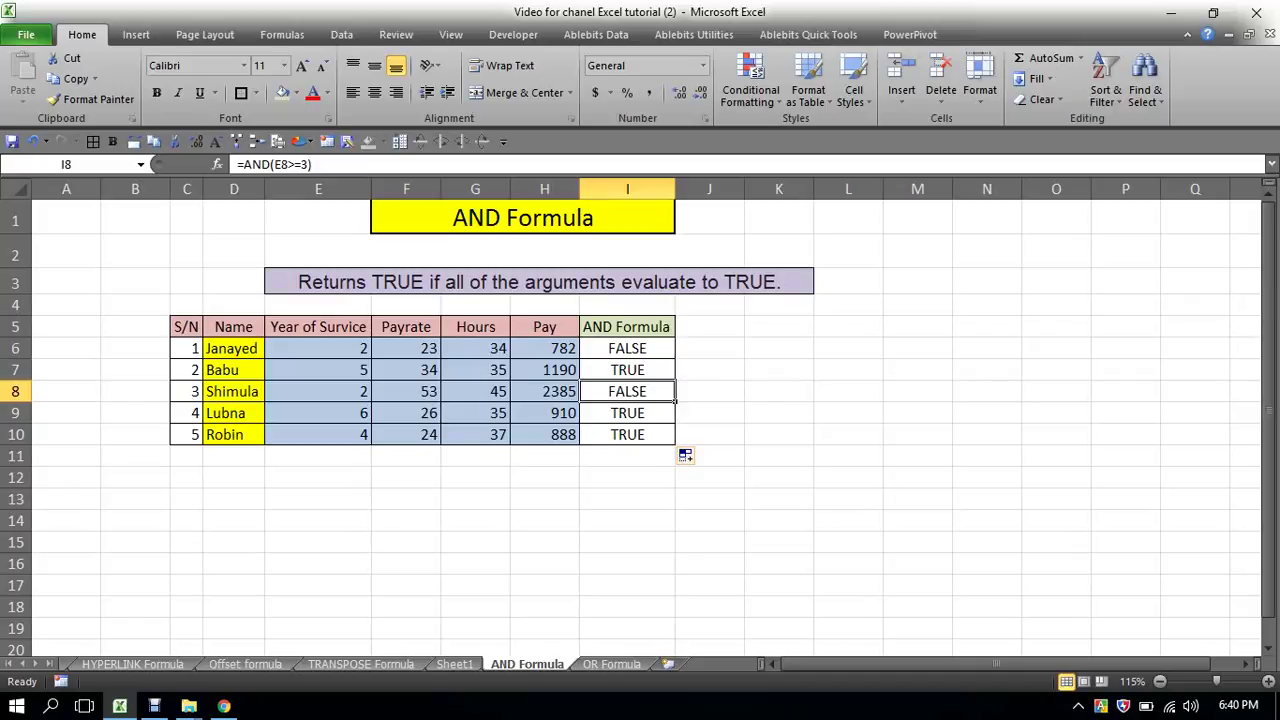
left_click_drag(318, 412, 318, 434)
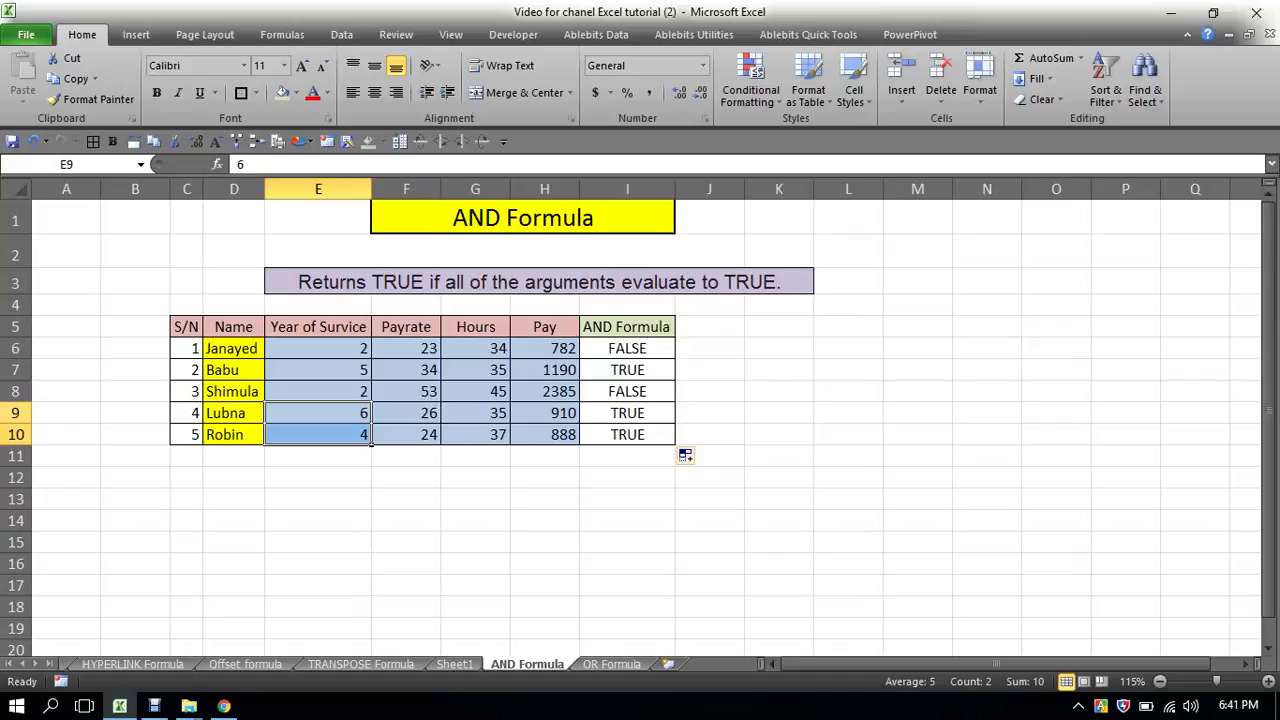
left_click_drag(15, 412, 15, 434)
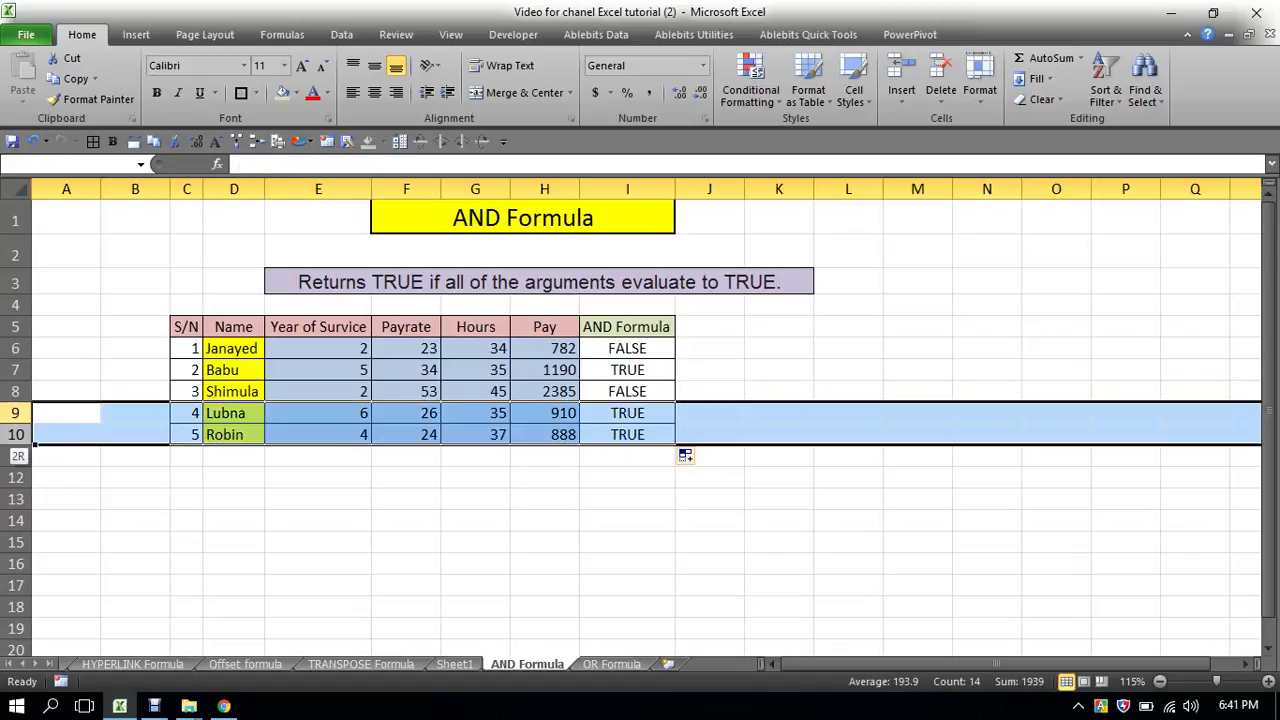
left_click(627, 348)
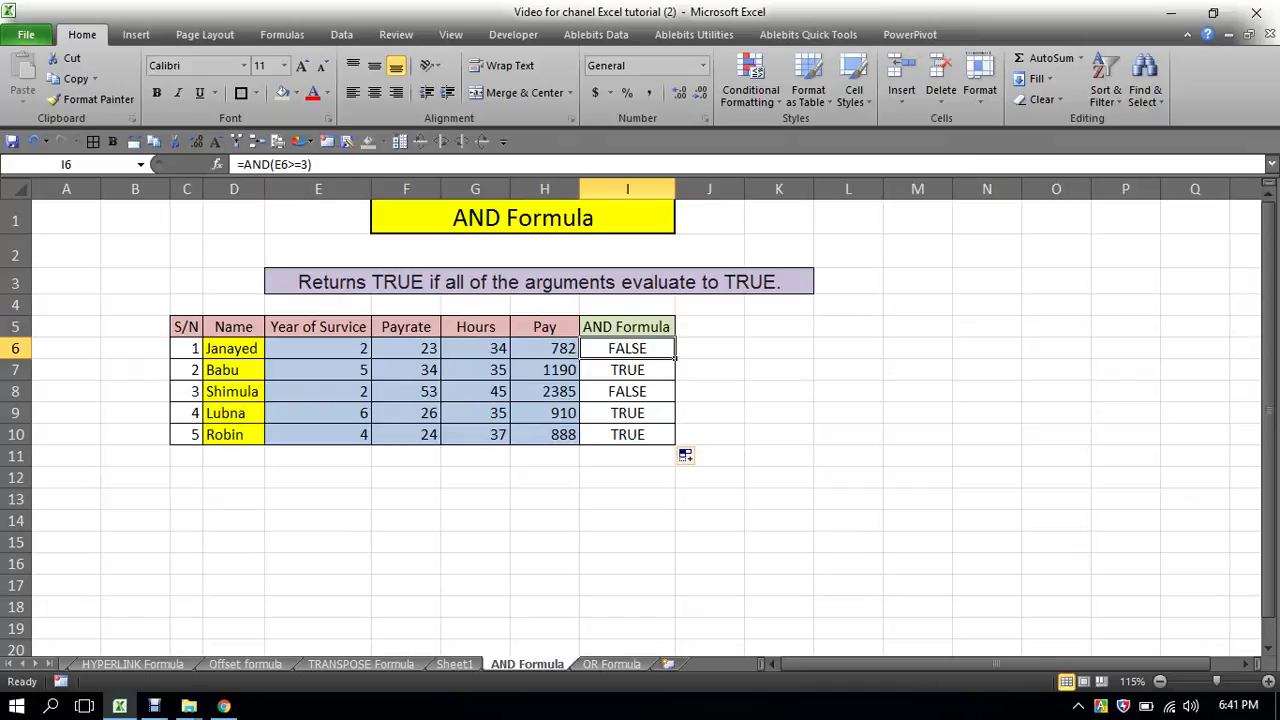
Edit I6 to =AND(E6>=3,F6>=25) so it also checks the Payrate.
key("F2")
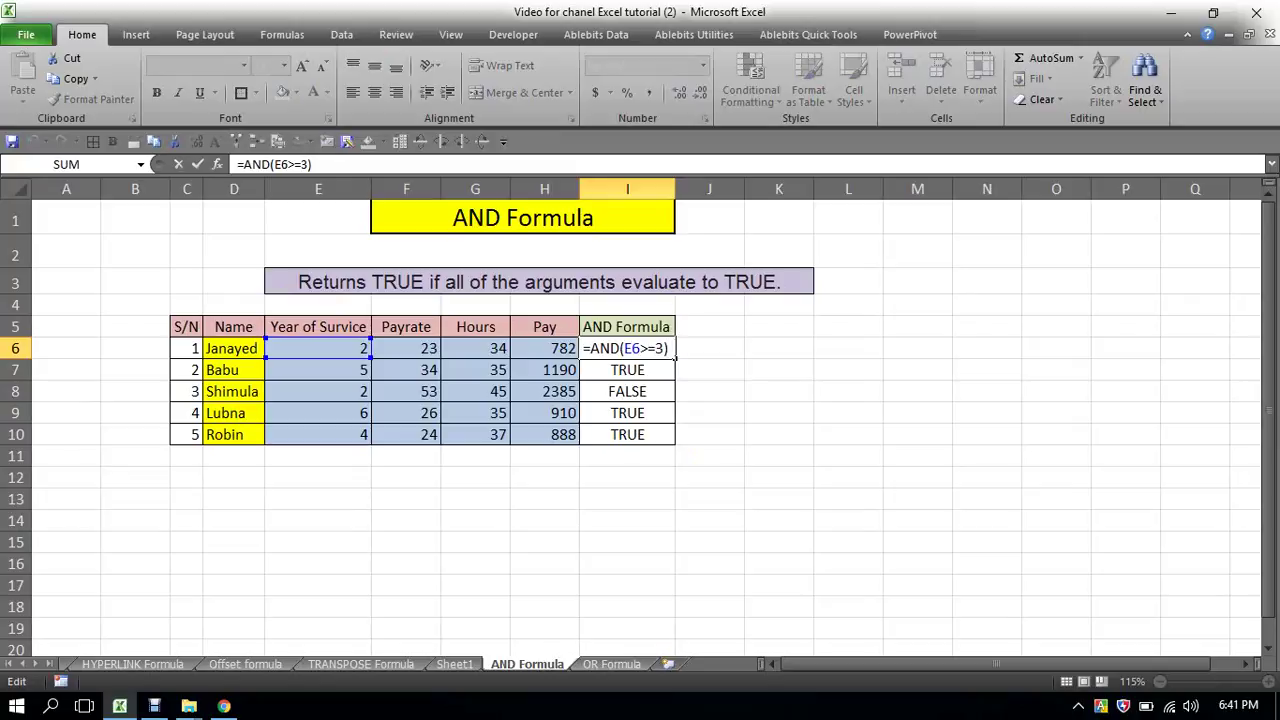
key("Left")
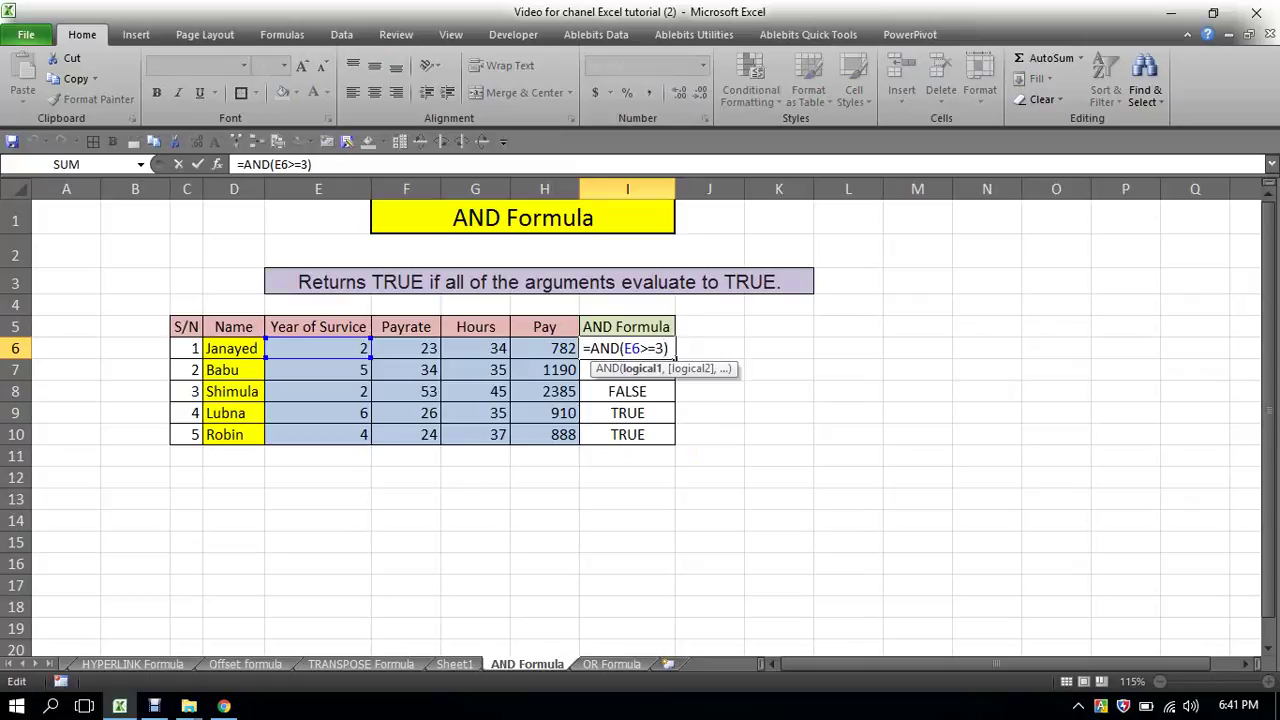
type(",")
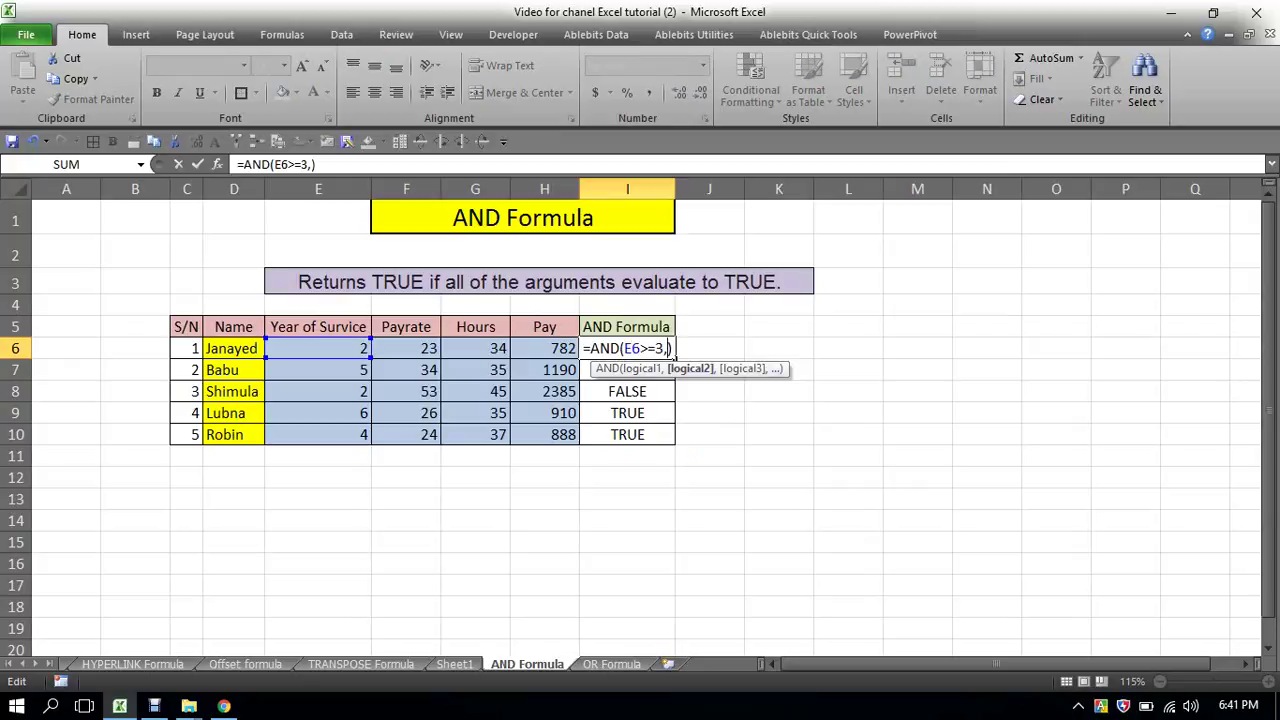
left_click(406, 348)
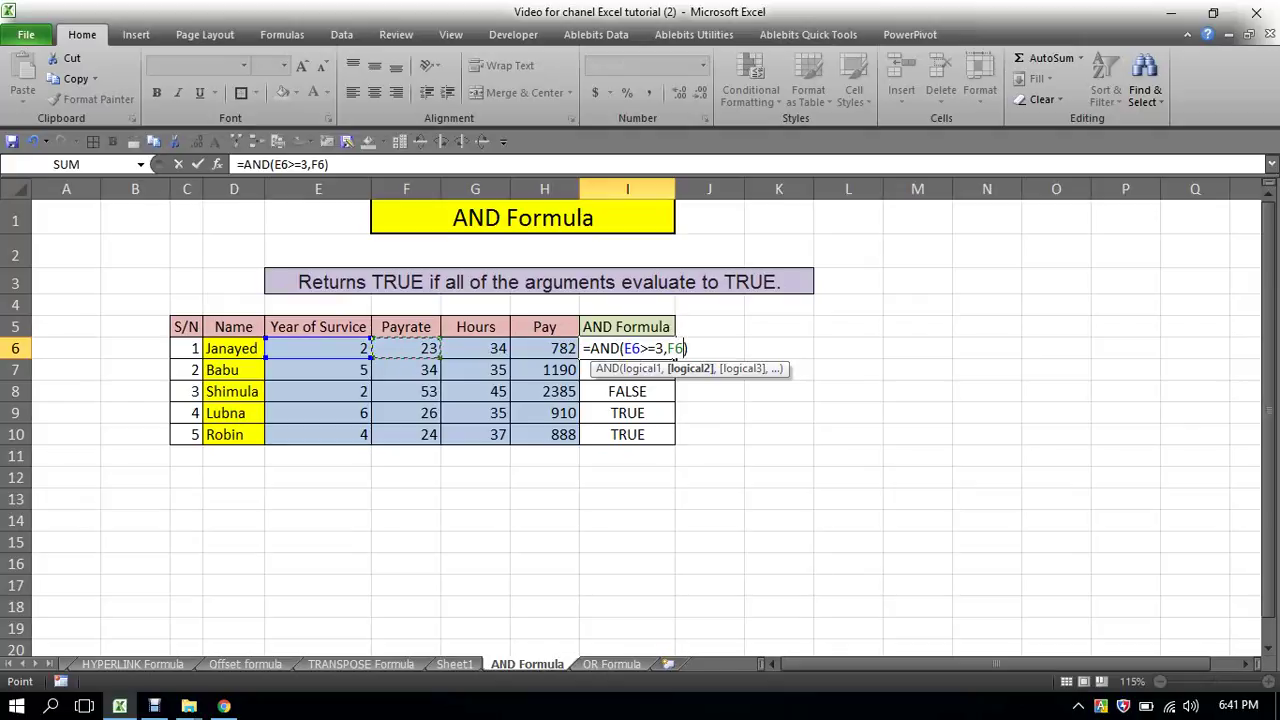
type(">=")
type("25")
key("Return")
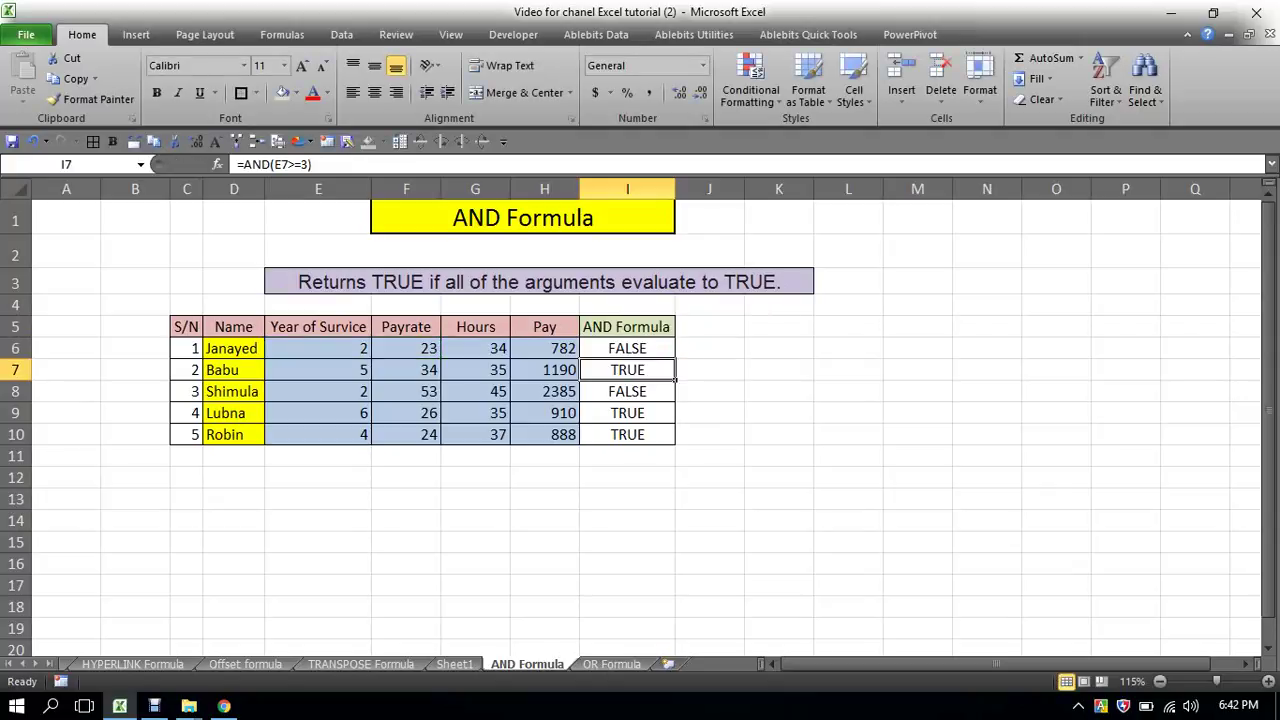
Fill the AND formula from I6 down to I10, giving FALSE, TRUE, FALSE, TRUE, FALSE.
left_click(627, 348)
left_click_drag(676, 357, 670, 440)
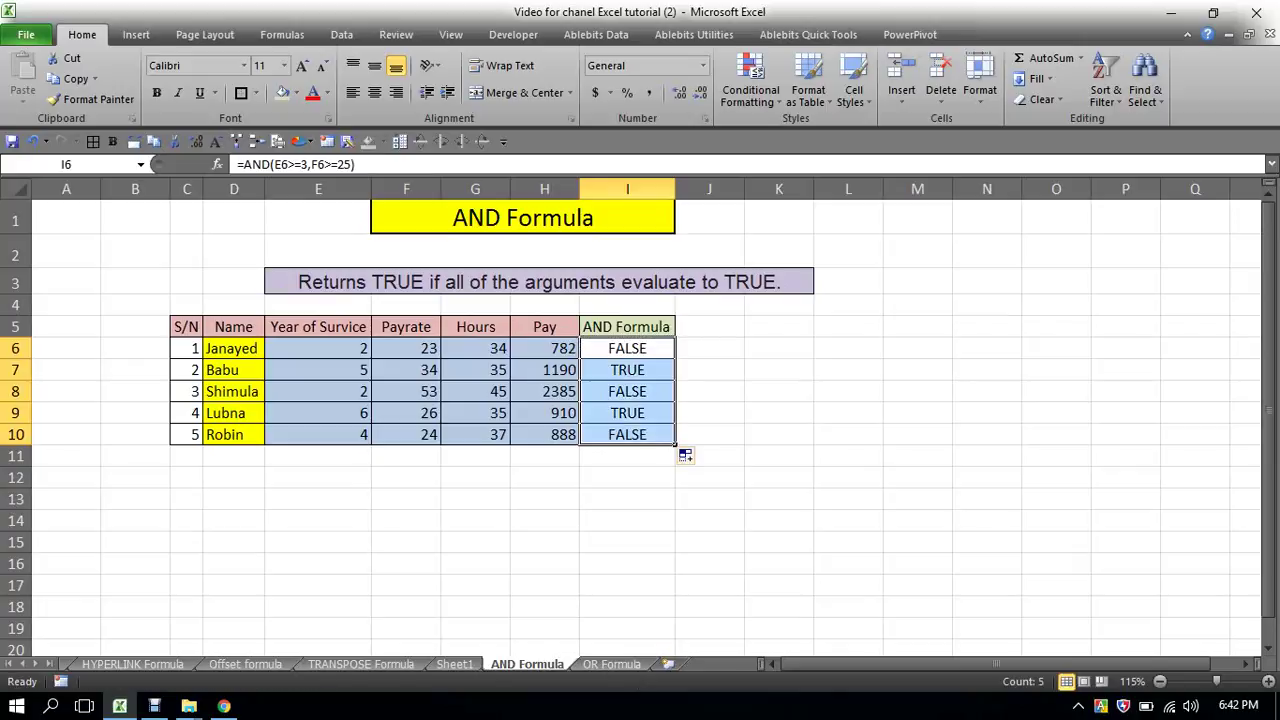
left_click(369, 350)
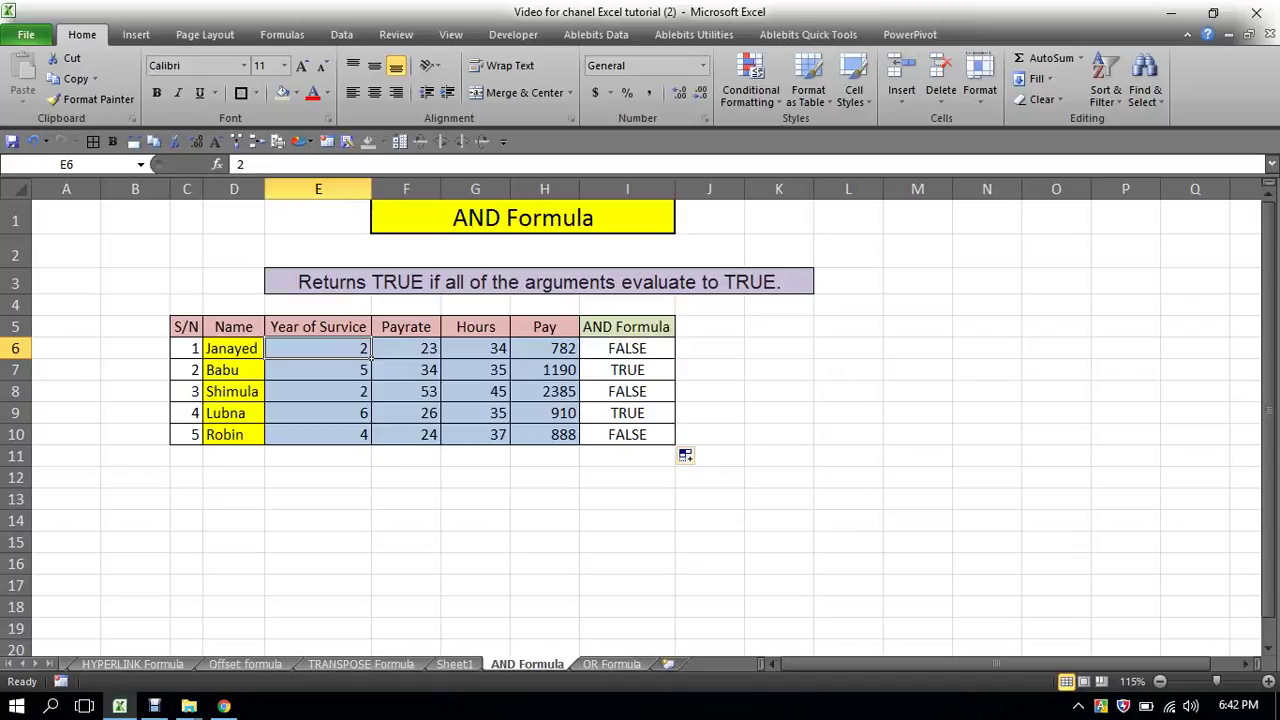
left_click(438, 350)
key("Right")
key("Right")
key("Right")
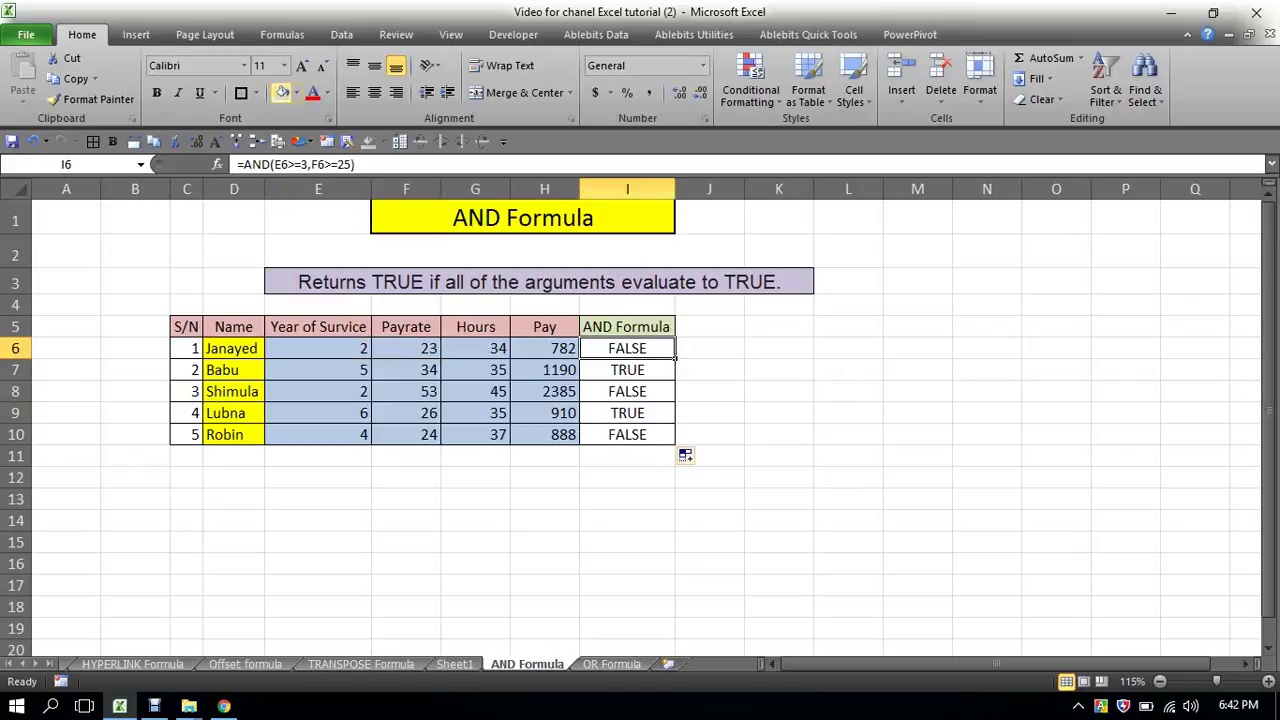
left_click(296, 92)
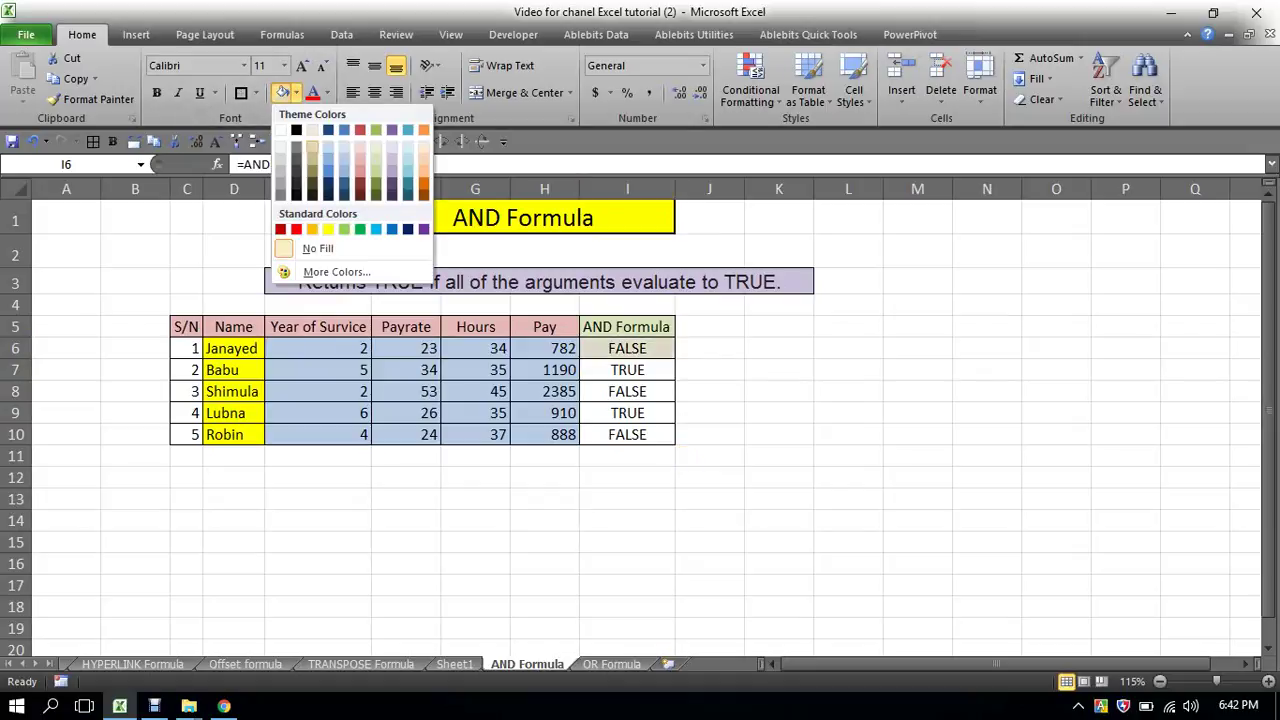
Fill I6, I7 and Shimula's years of service E8 yellow.
left_click(328, 229)
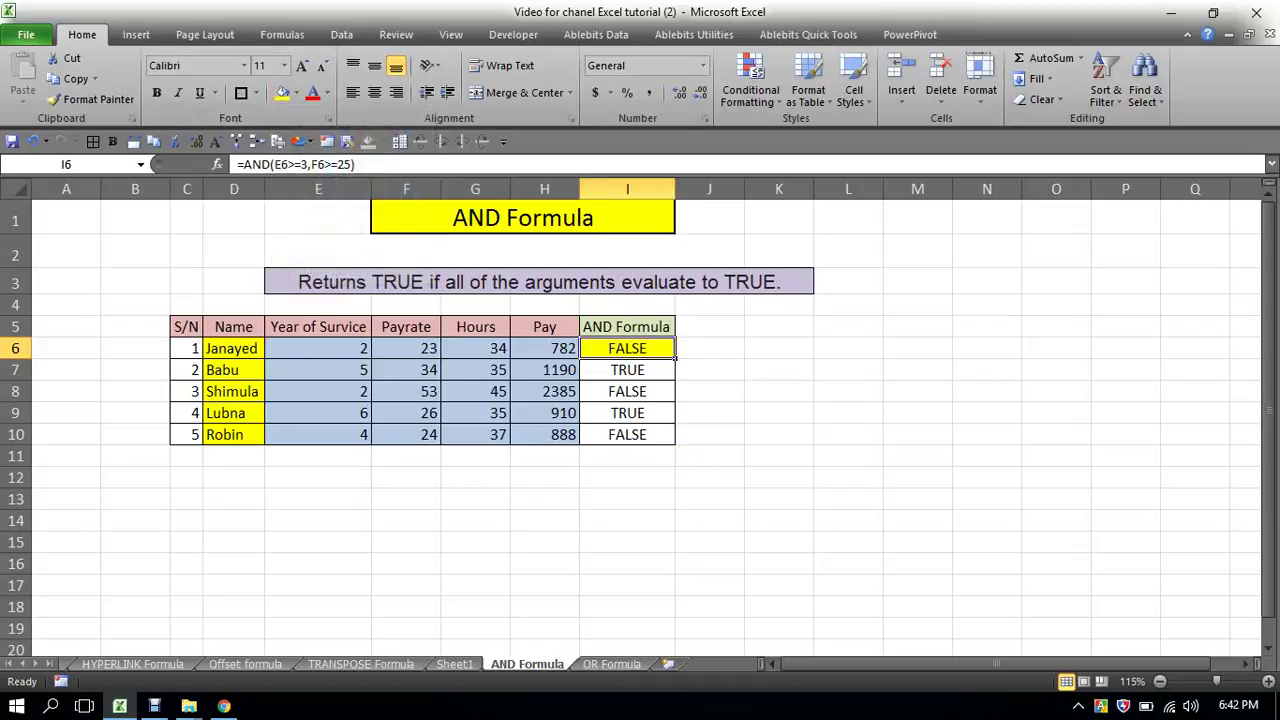
left_click(366, 372)
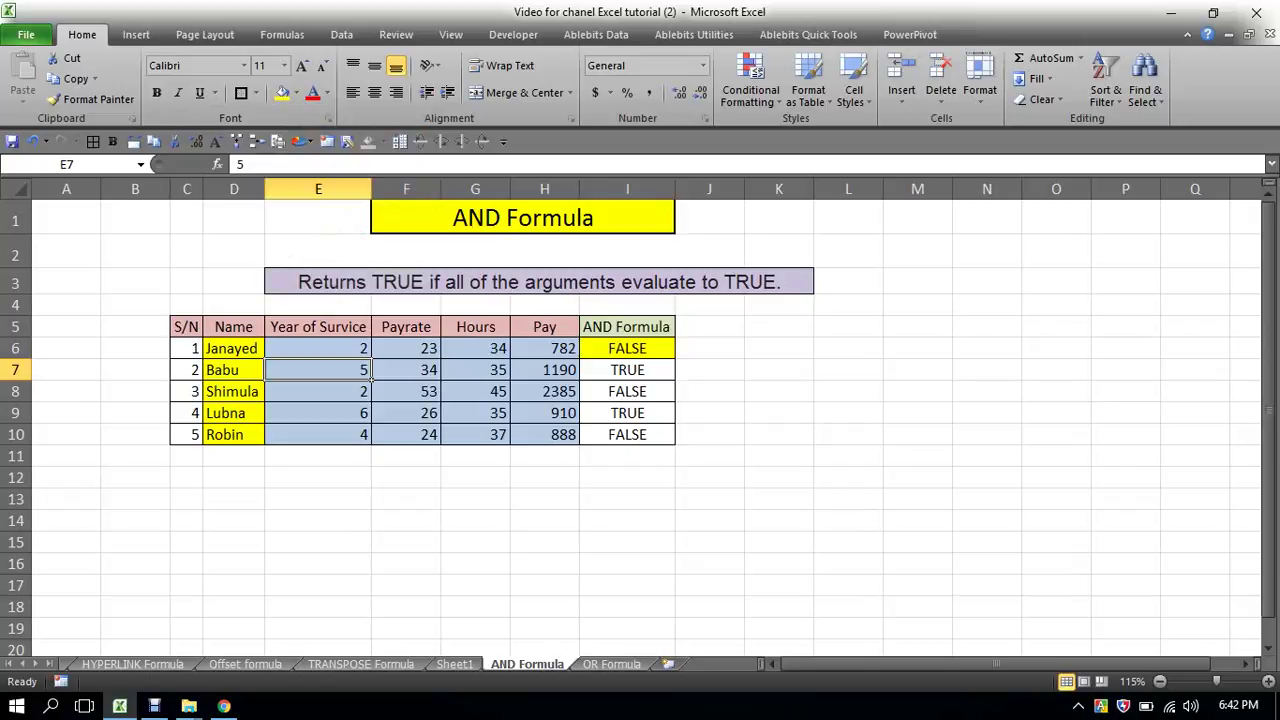
key("Tab")
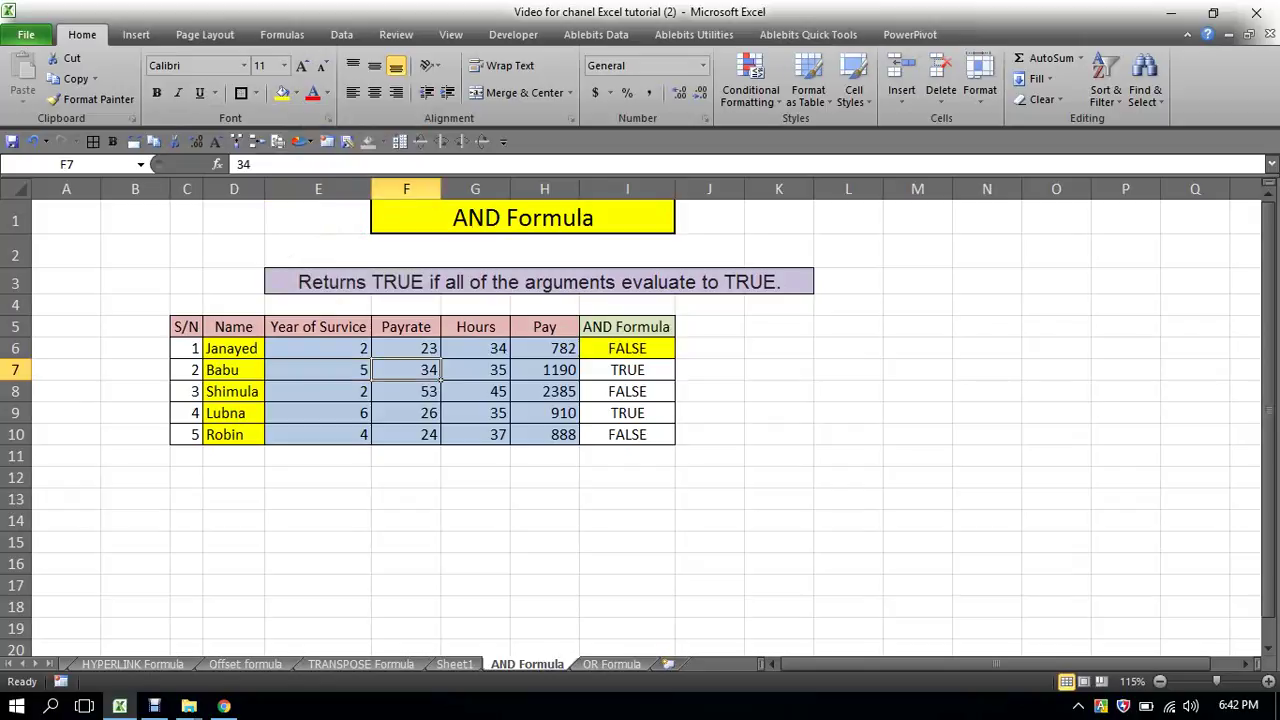
left_click(675, 377)
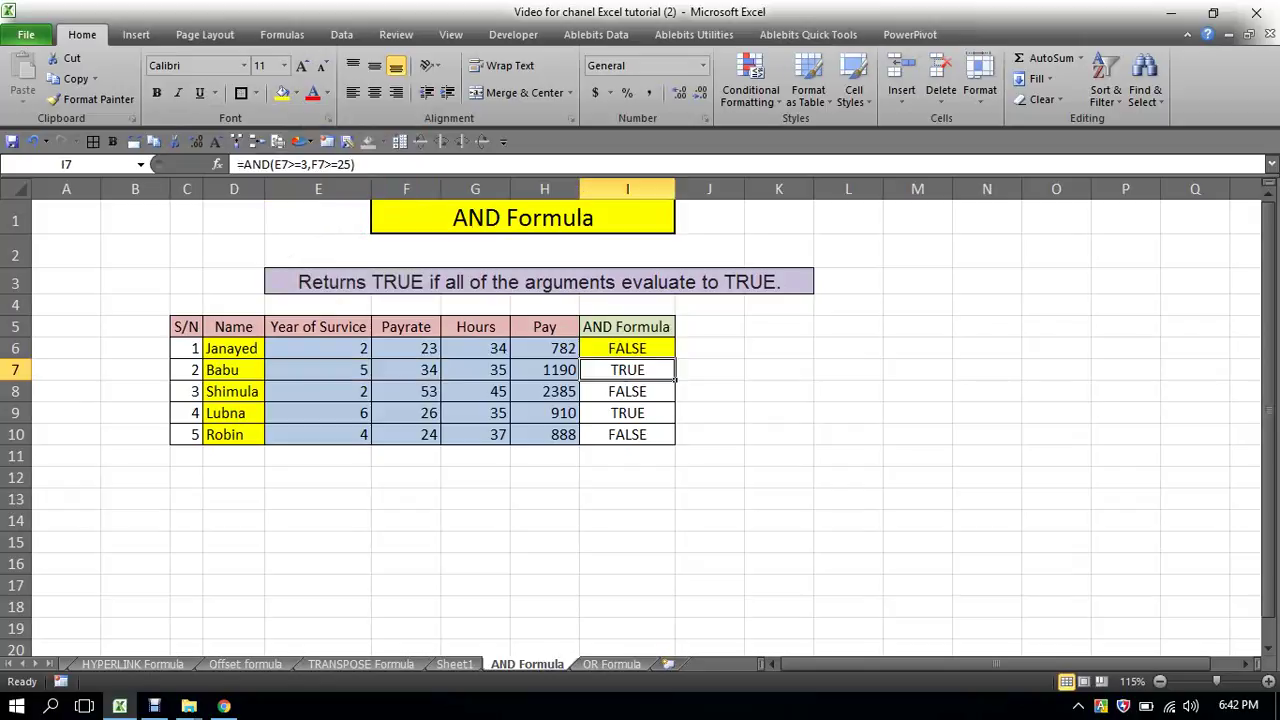
left_click(282, 92)
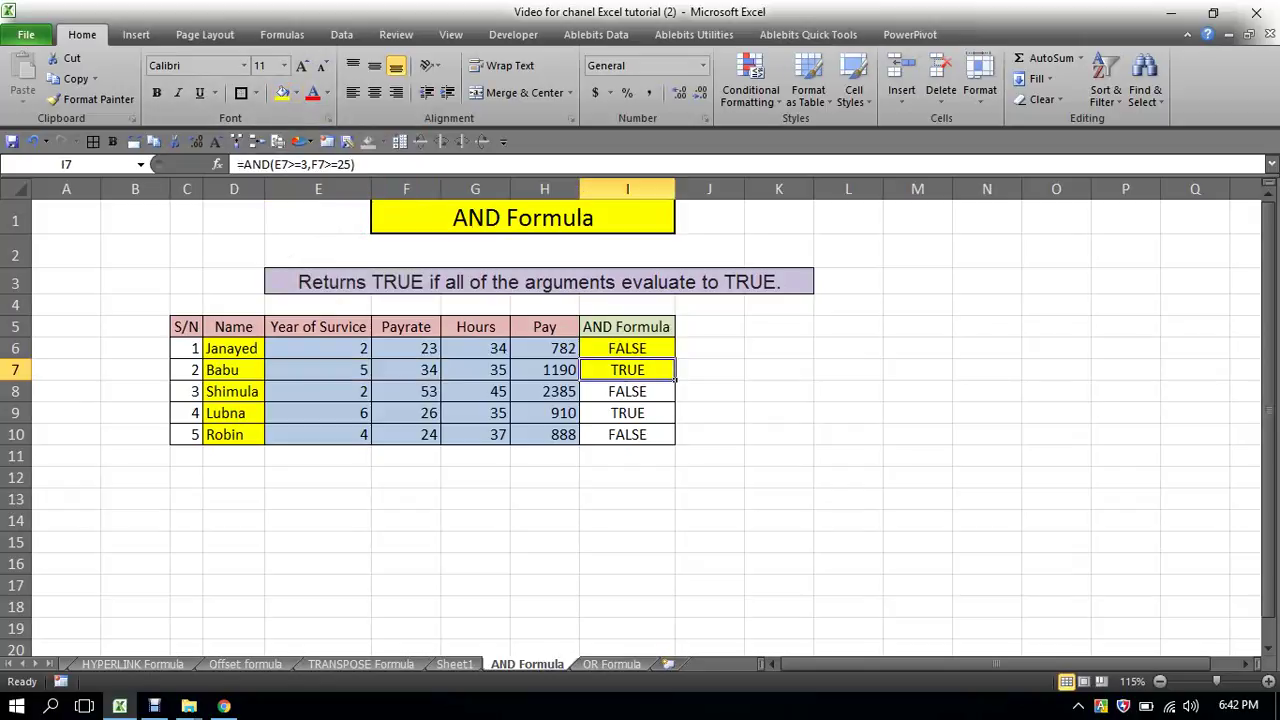
left_click(368, 398)
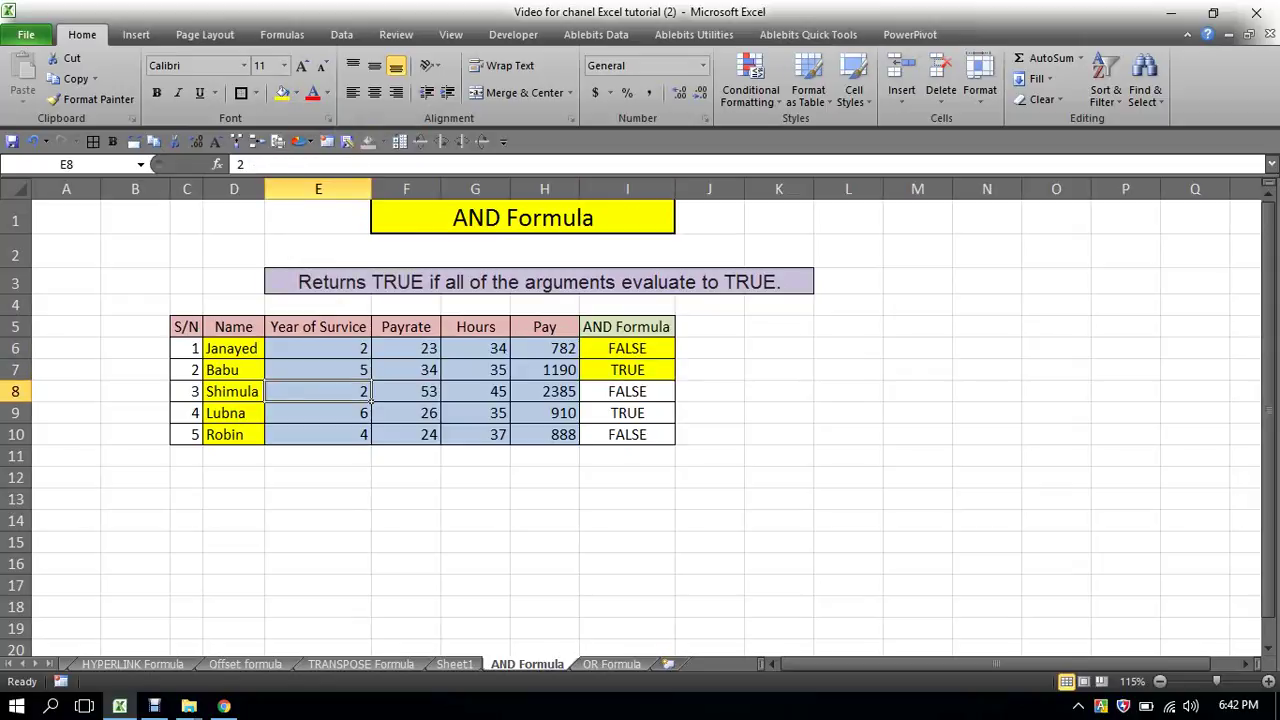
left_click(282, 92)
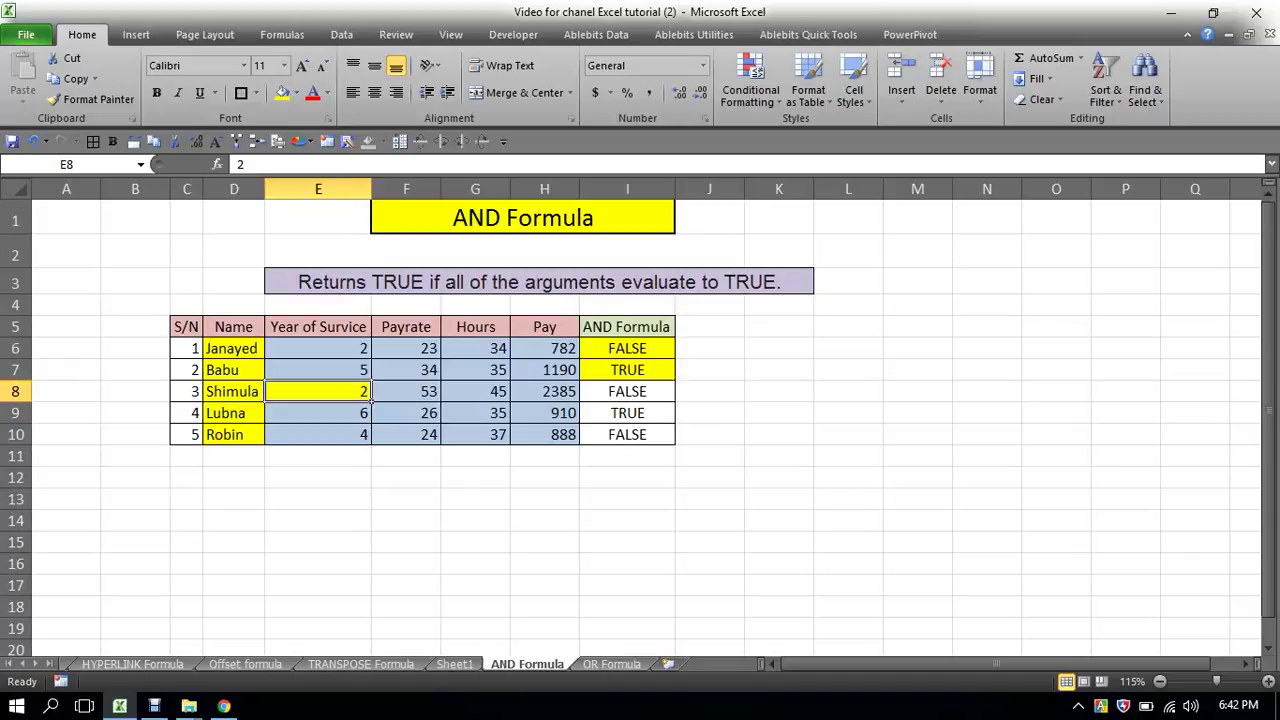
Shade Shimula's Payrate F8 and her result I8 pink.
left_click(439, 398)
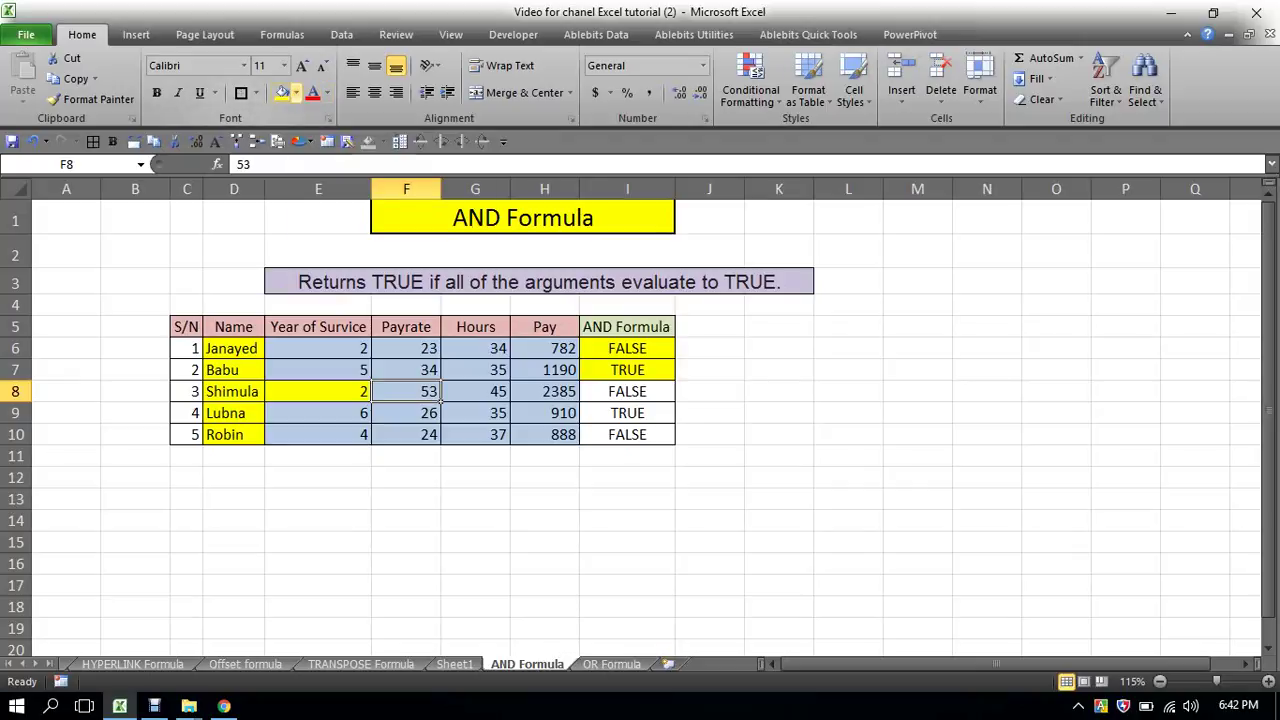
left_click(296, 92)
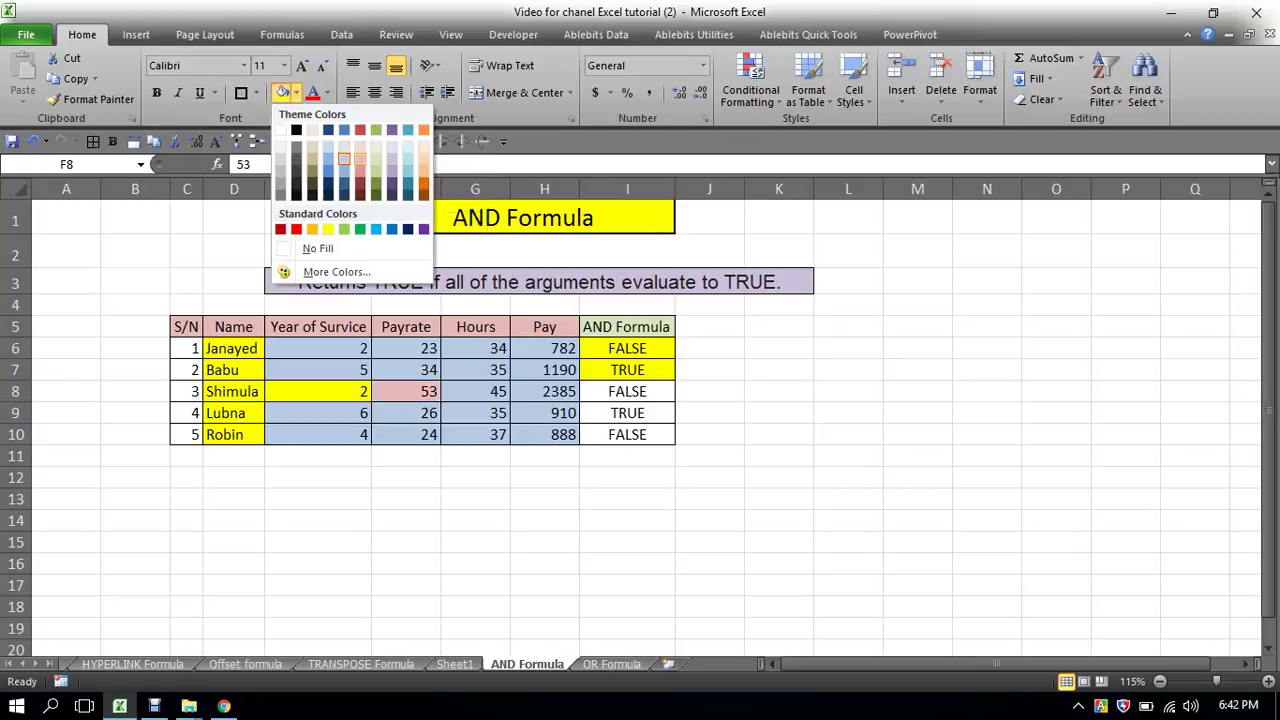
left_click(360, 149)
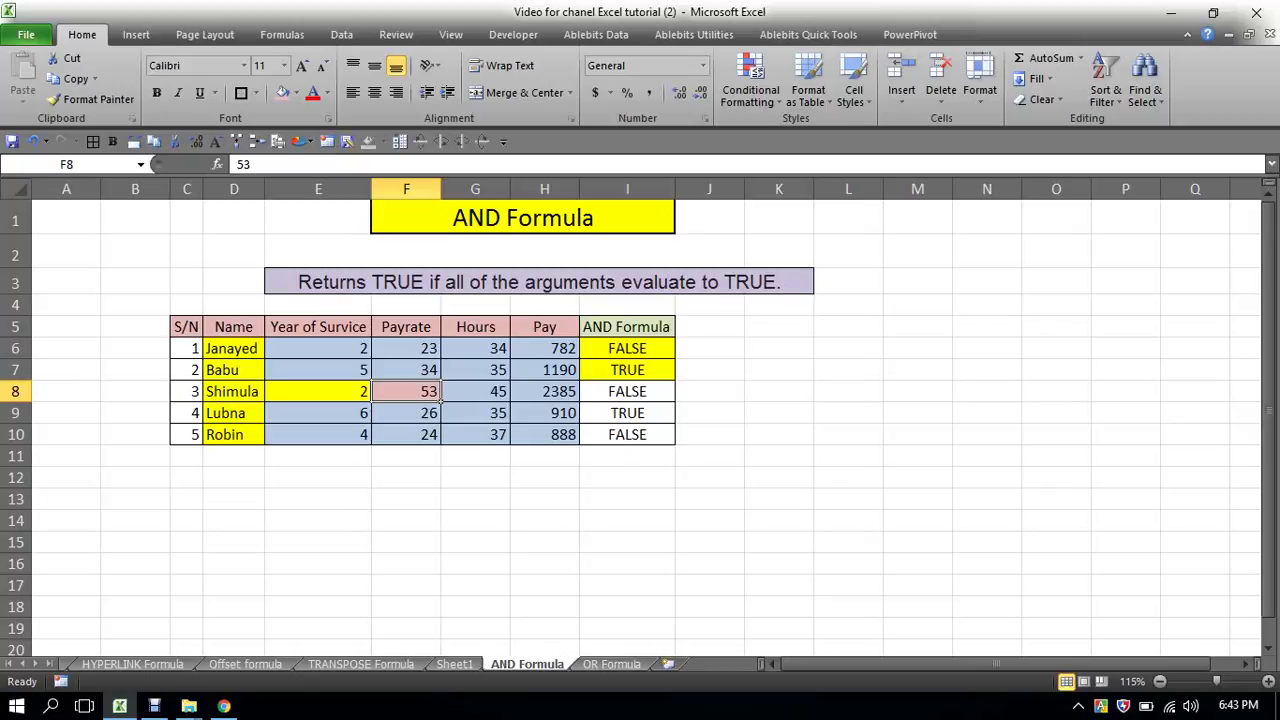
left_click(627, 391)
left_click(282, 92)
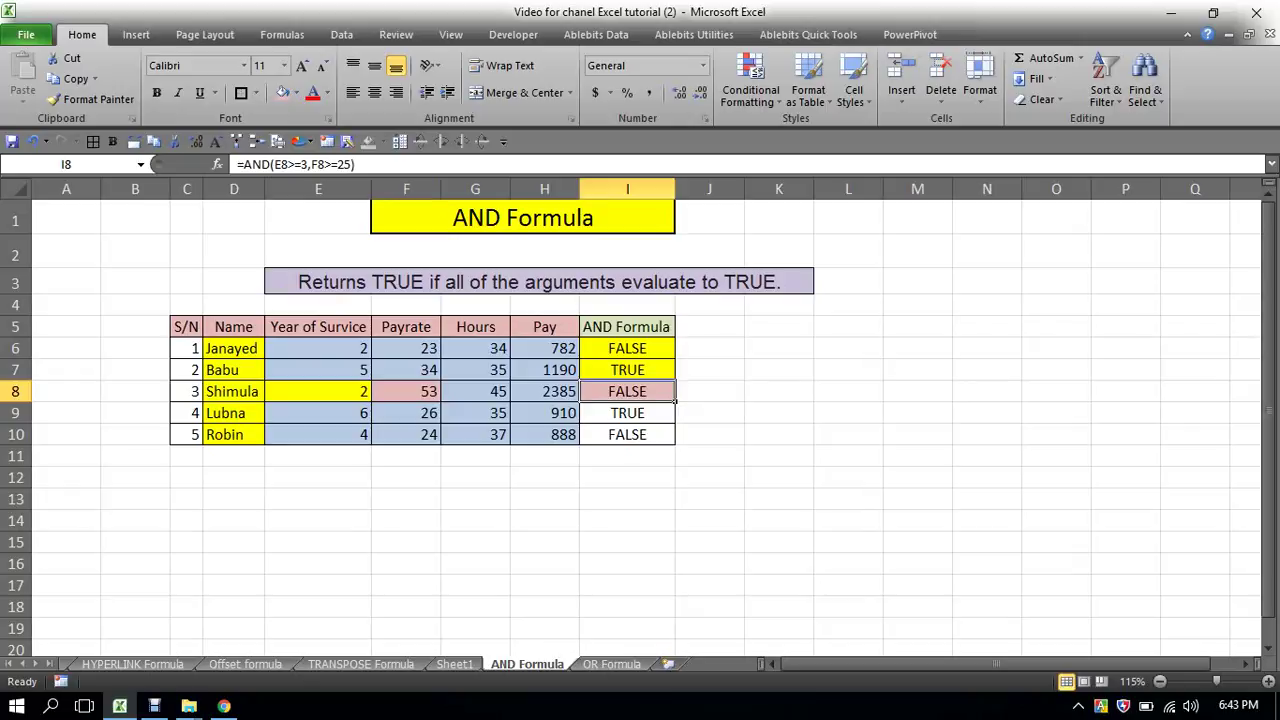
Fill row 9's E9, F9 and I9 cells light red.
left_click(368, 420)
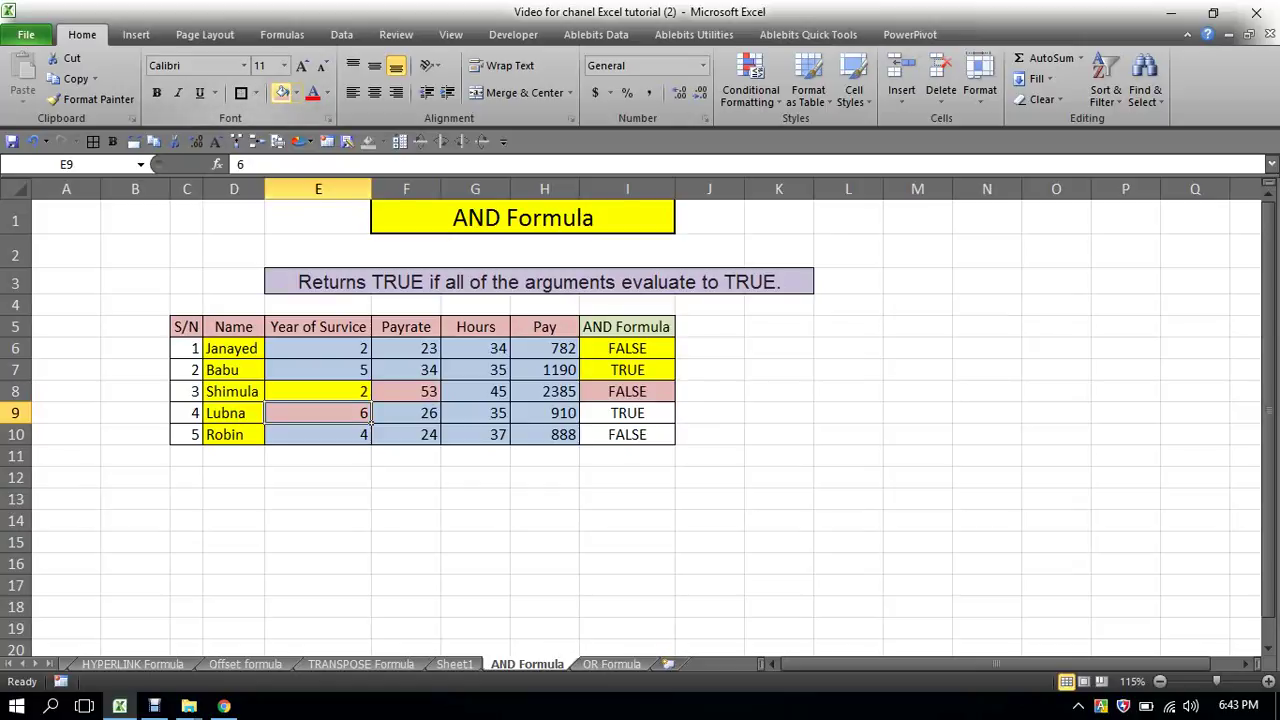
left_click(283, 92)
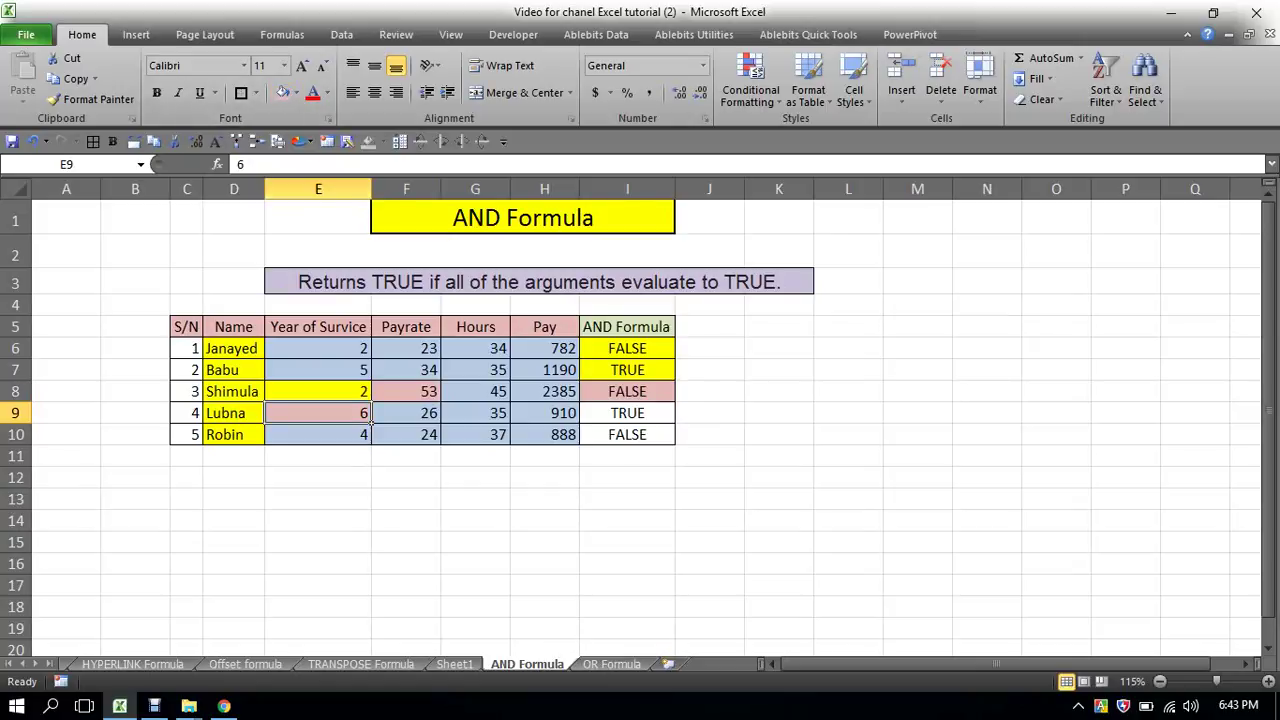
left_click(437, 420)
left_click(283, 92)
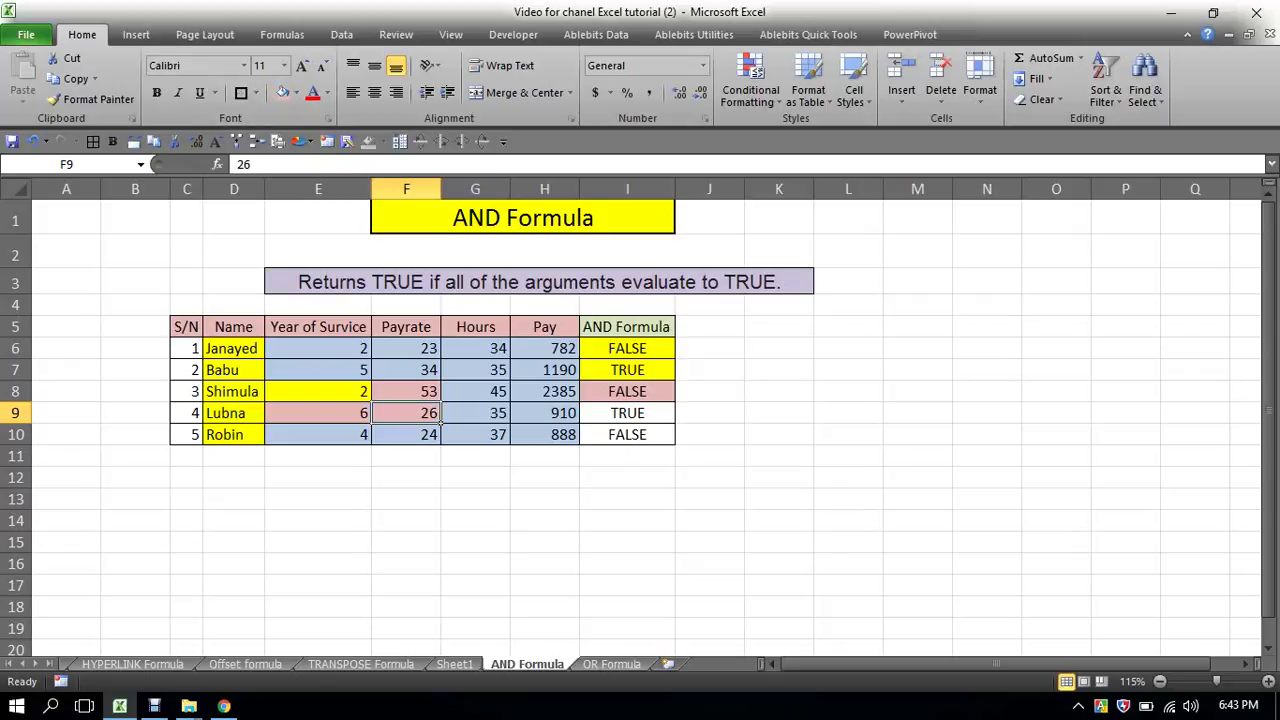
left_click(672, 420)
left_click(283, 92)
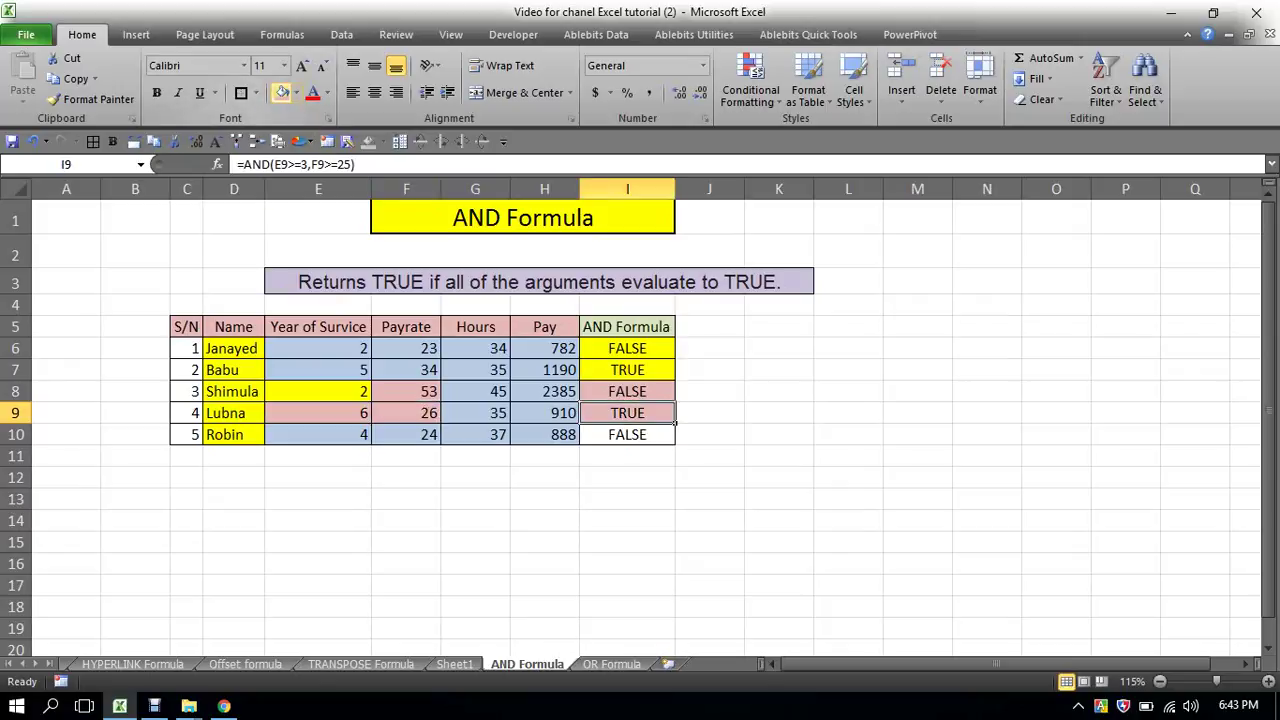
Colour Robin's E10 and I10 yellow and his Payrate F10 light red.
left_click(368, 440)
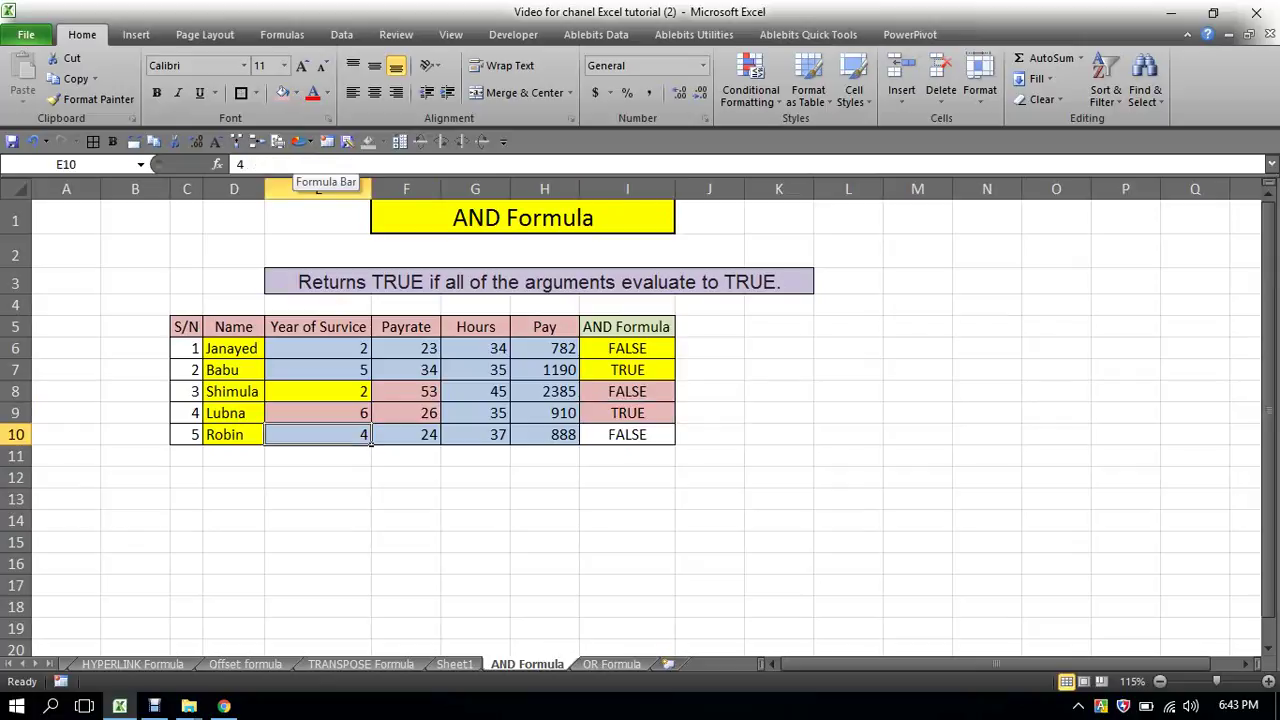
left_click(296, 92)
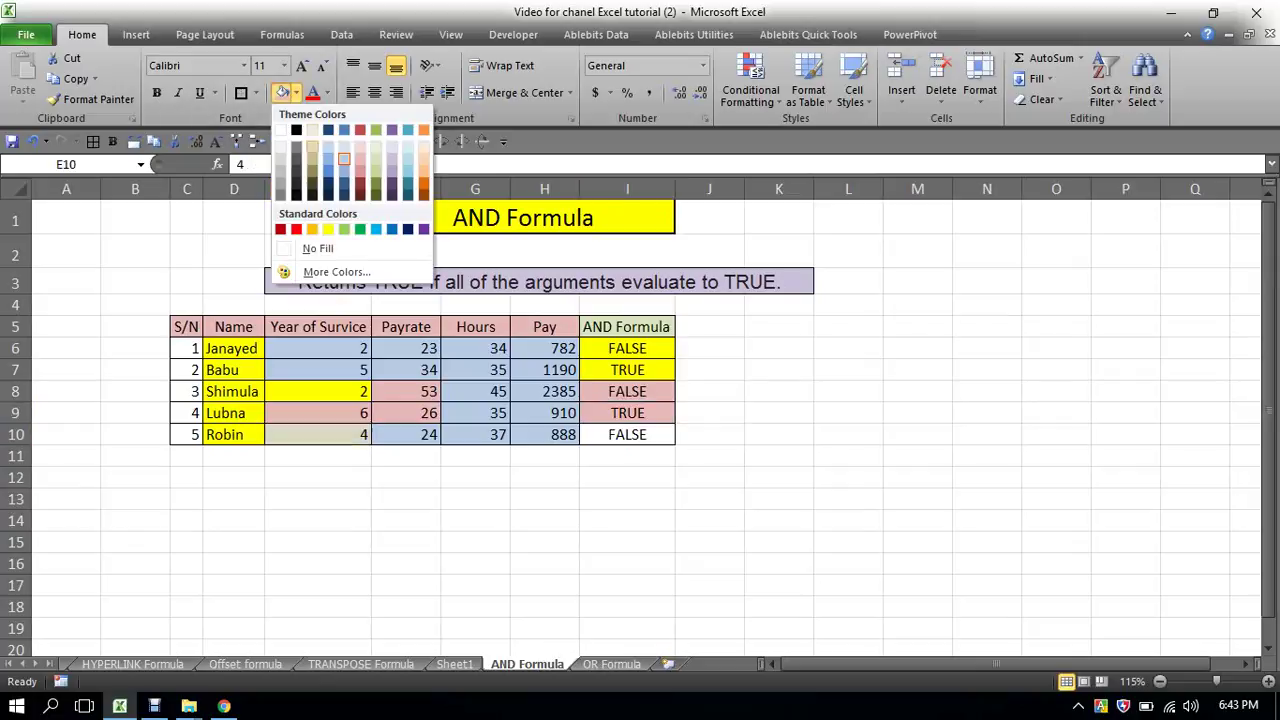
left_click(328, 229)
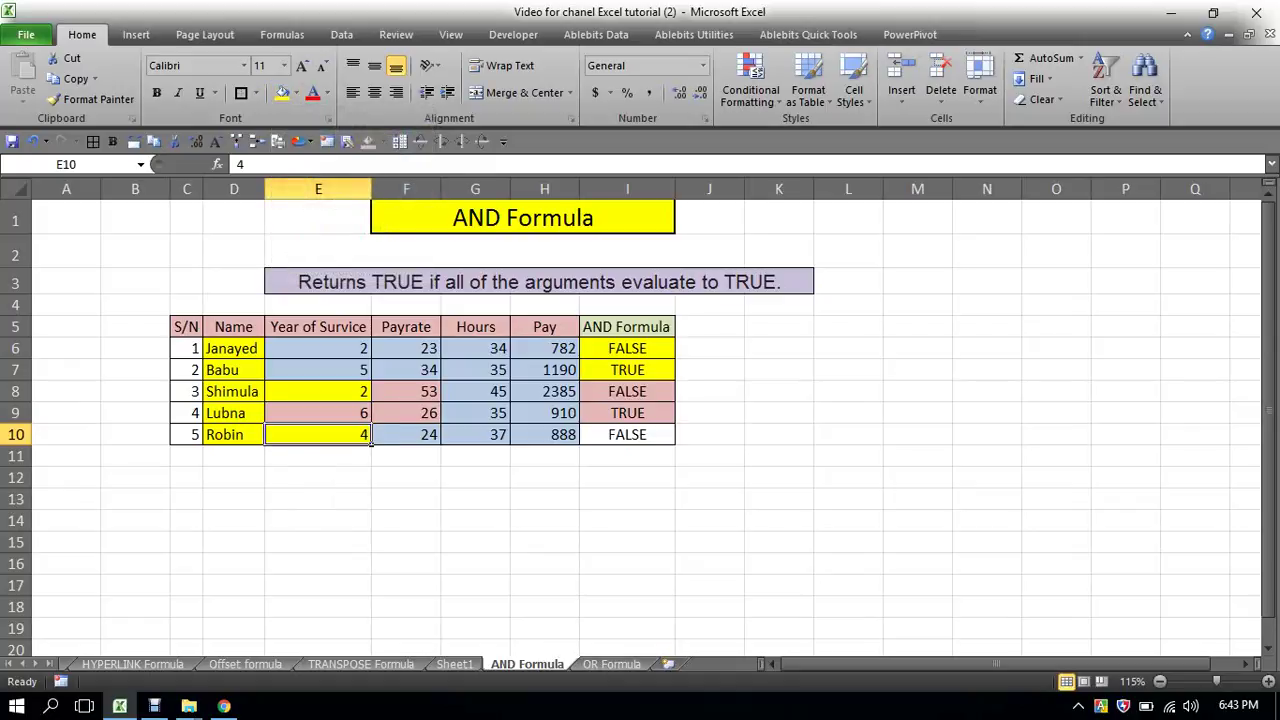
left_click(406, 434)
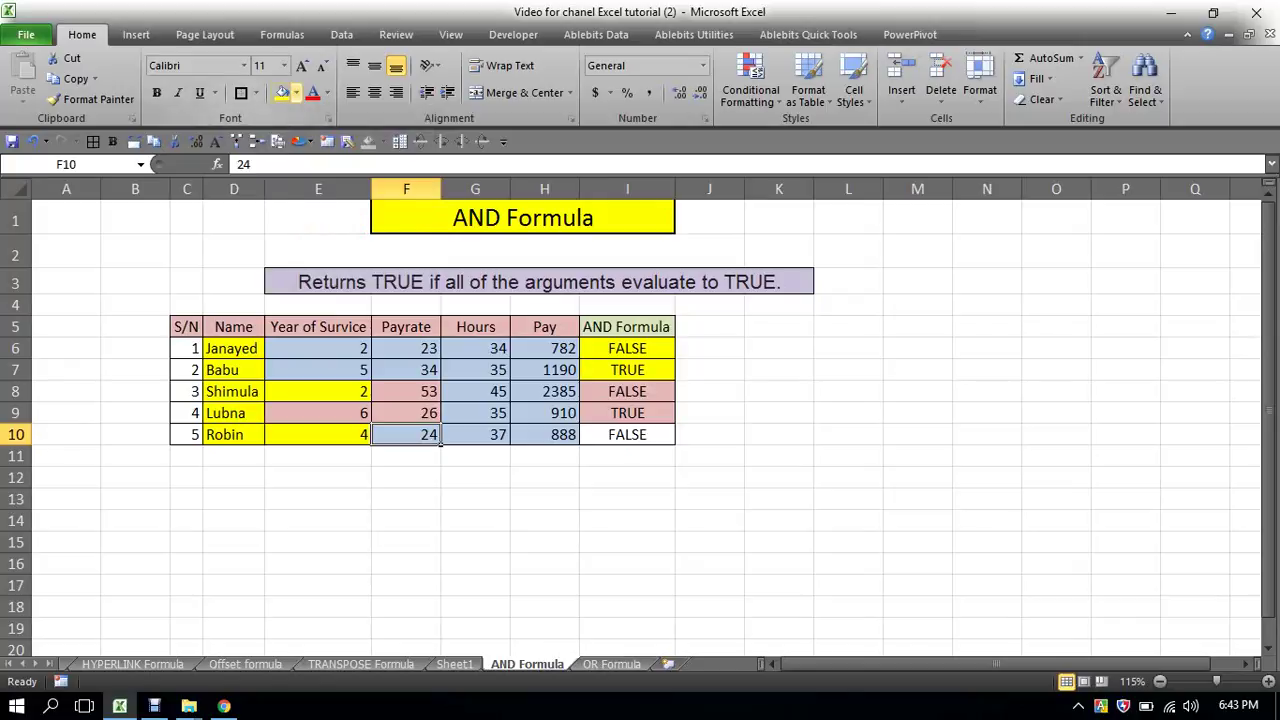
left_click(296, 93)
left_click(359, 158)
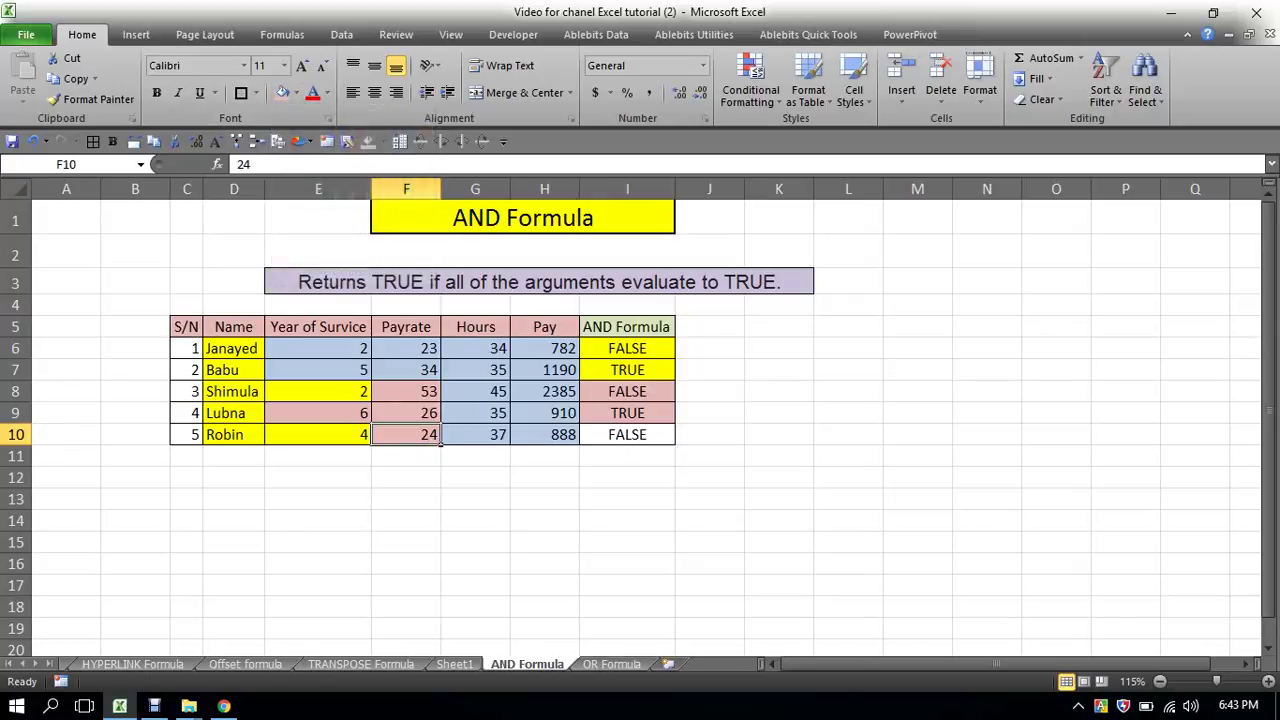
left_click(627, 434)
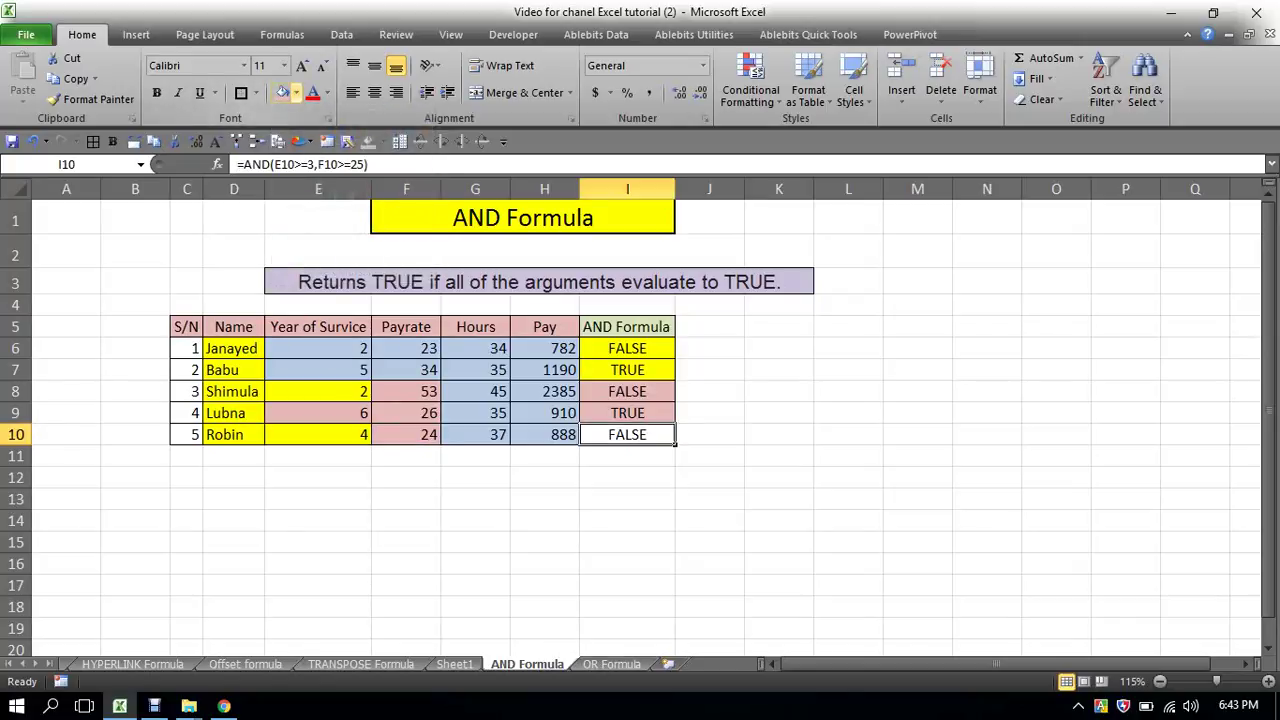
left_click(296, 93)
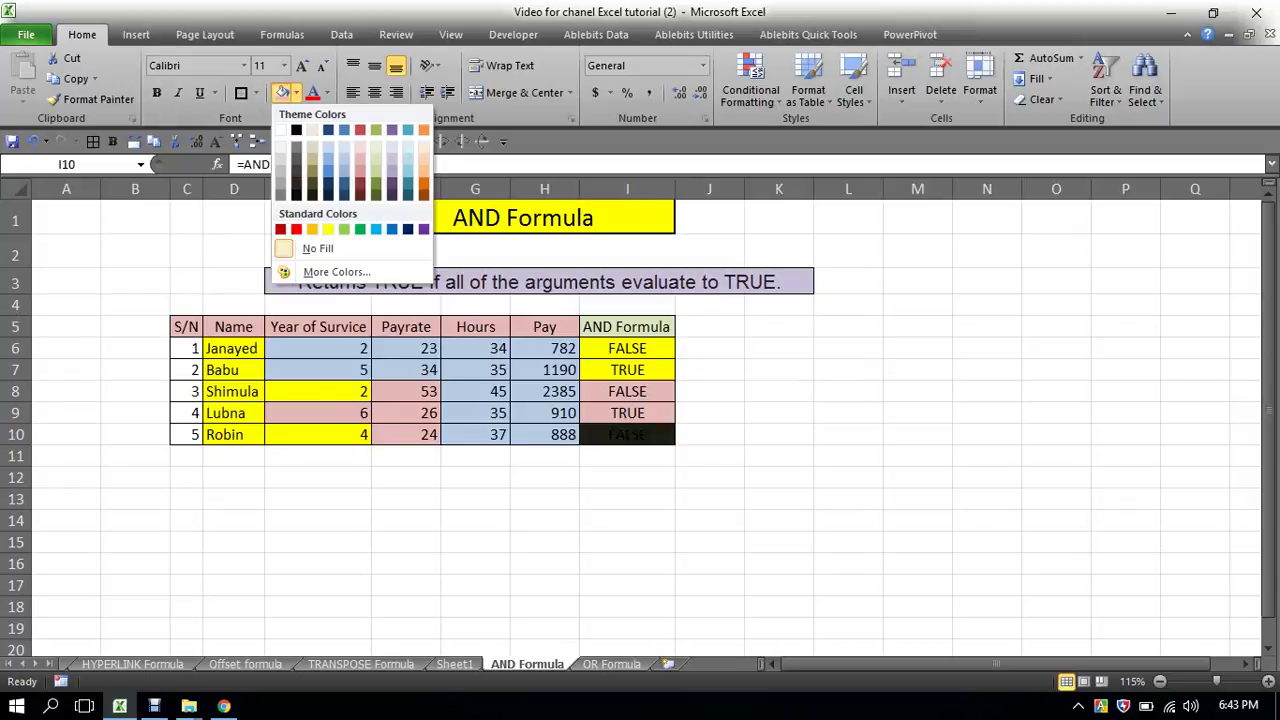
left_click(328, 229)
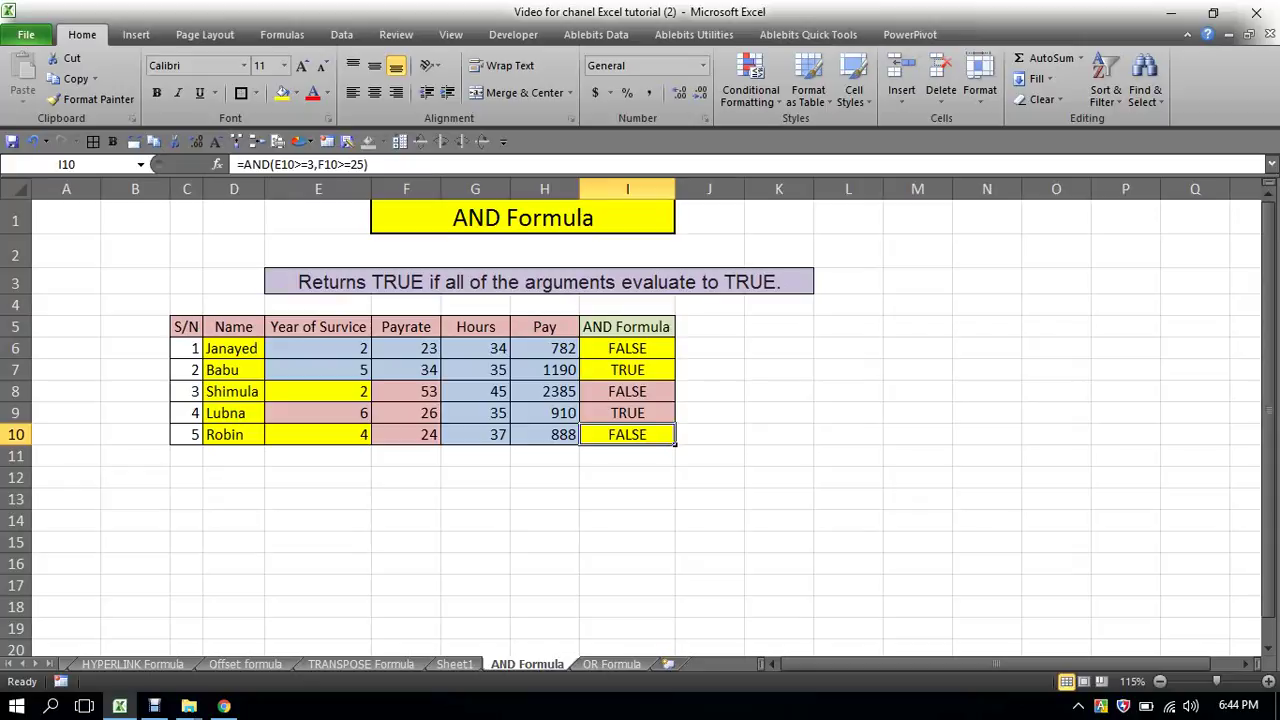
Show the Formulas tab and browse the Logical and Text function lists.
left_click(282, 34)
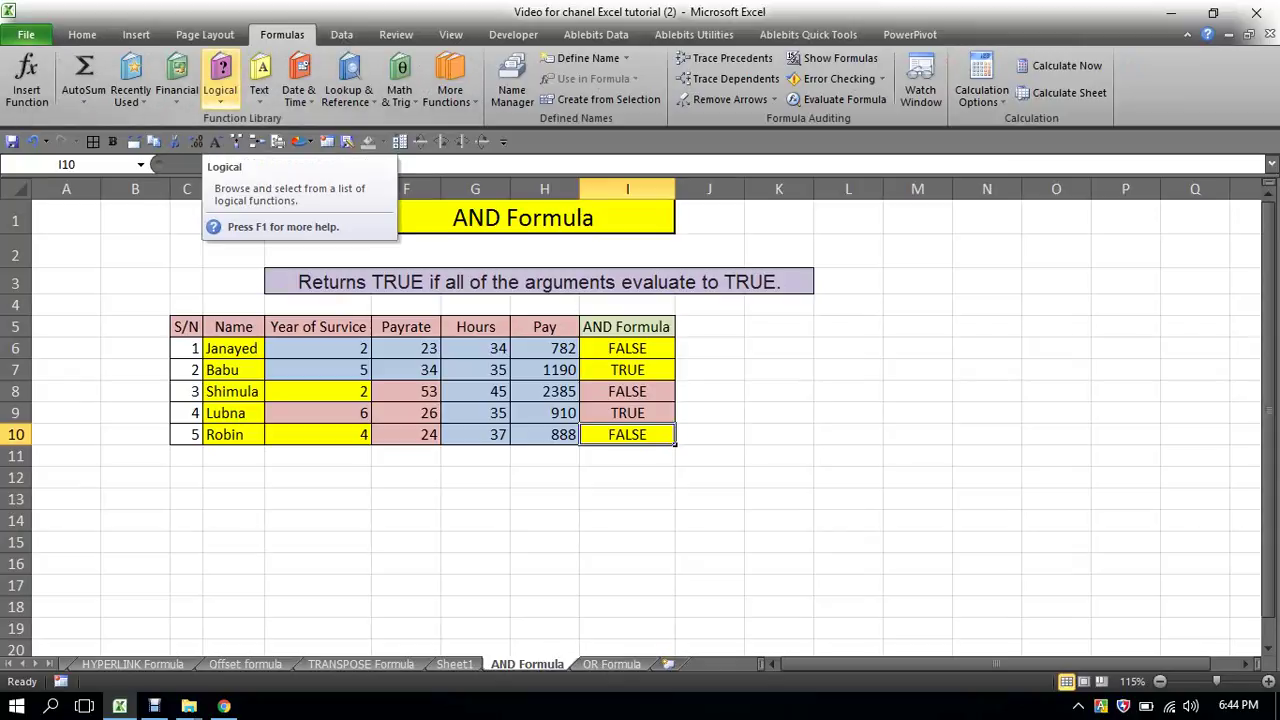
left_click(220, 82)
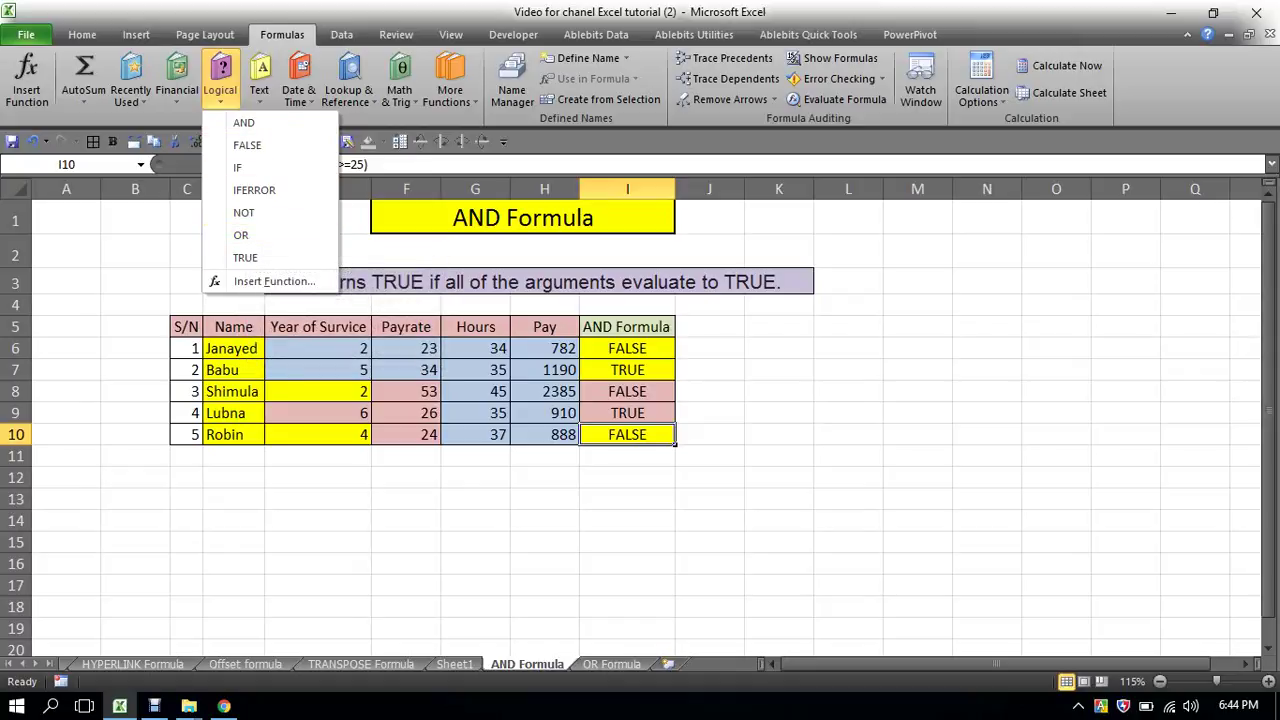
left_click(220, 80)
left_click(259, 80)
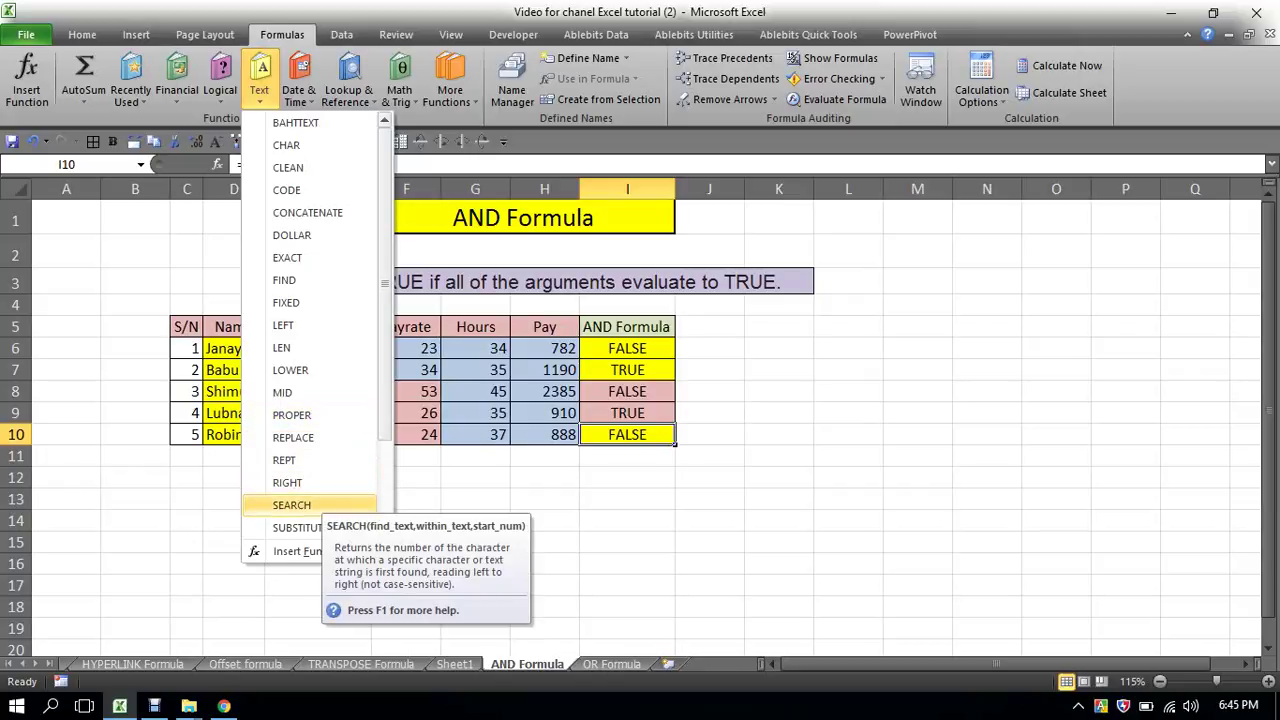
Browse the Date & Time, Lookup & Reference and Financial function lists, then switch to the recorder.
key("Escape")
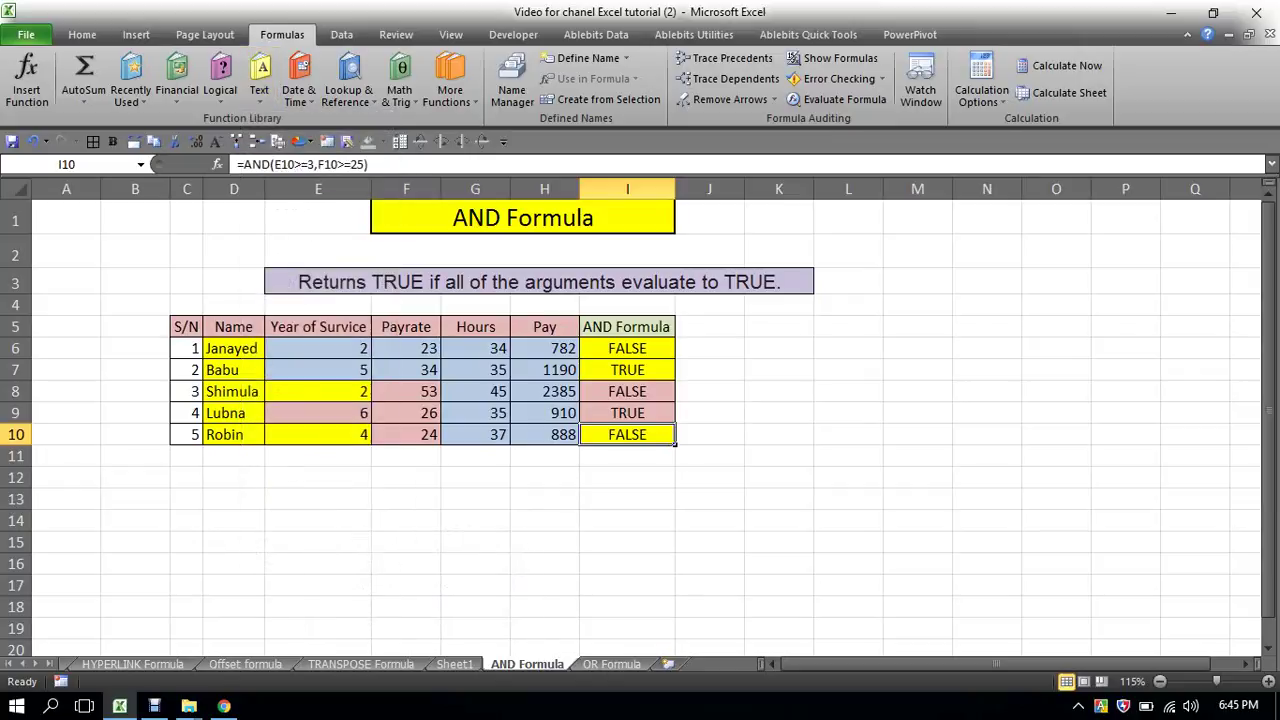
left_click(298, 92)
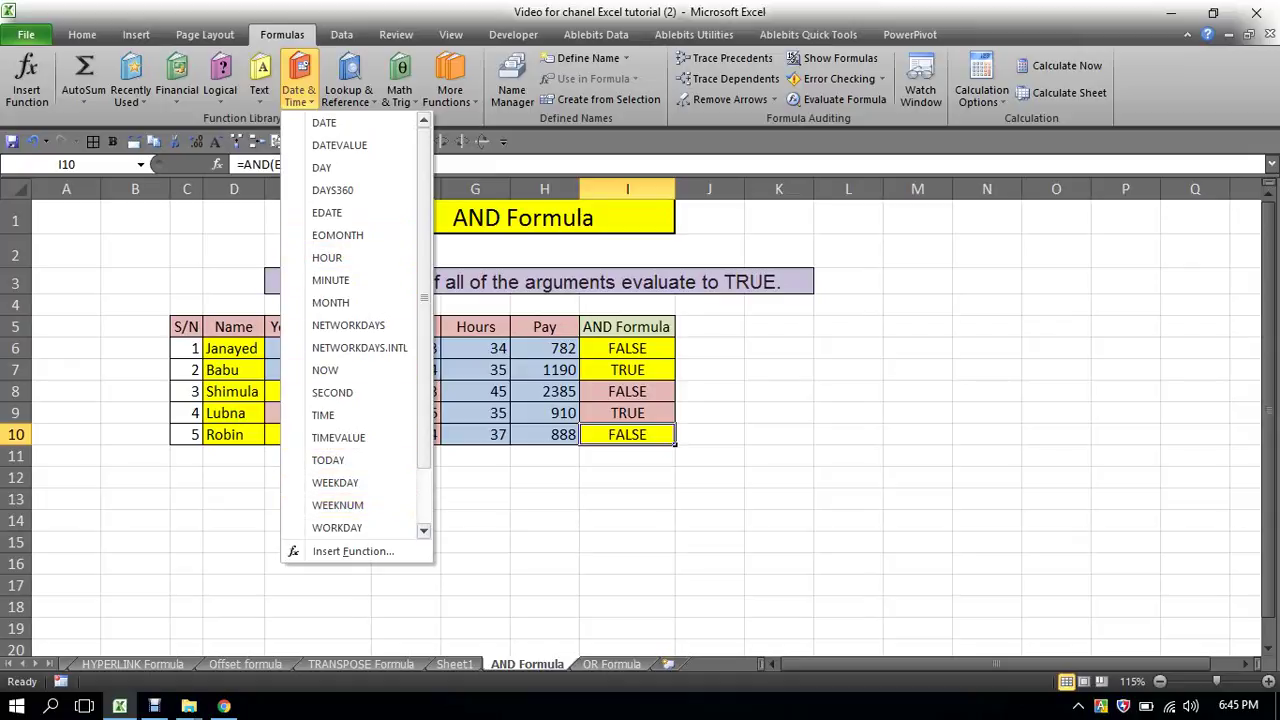
key("Escape")
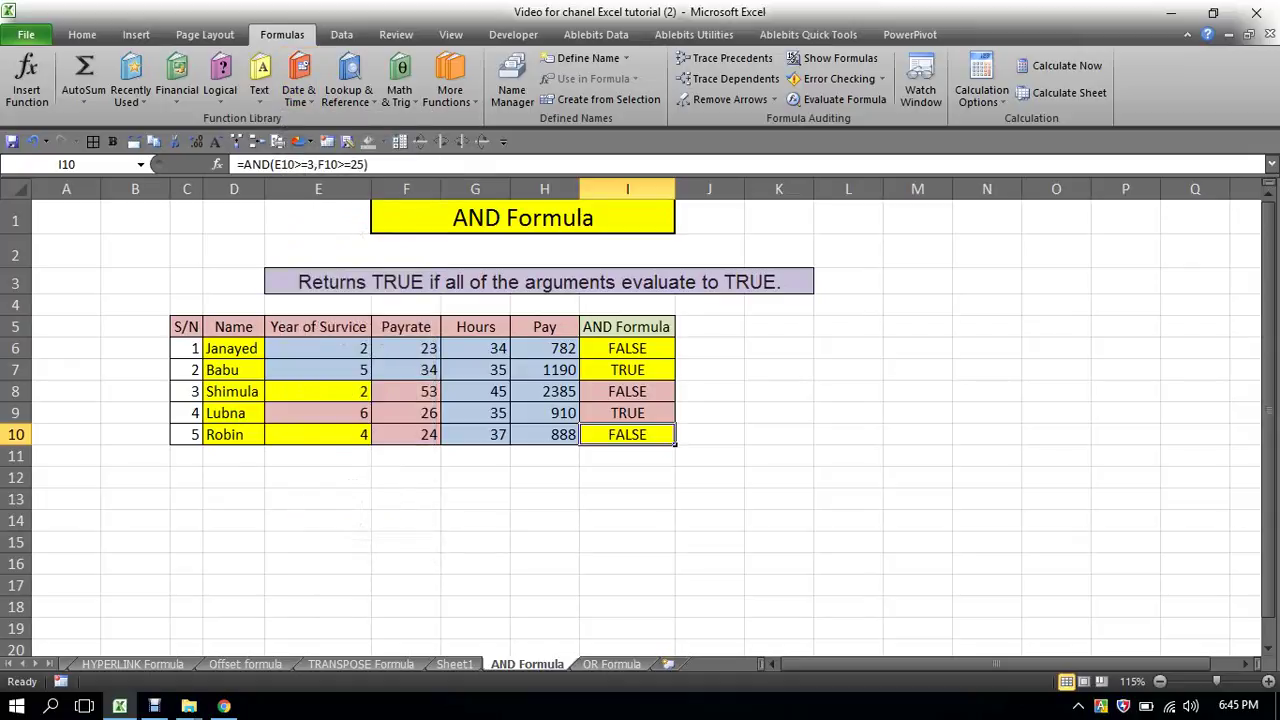
left_click(349, 78)
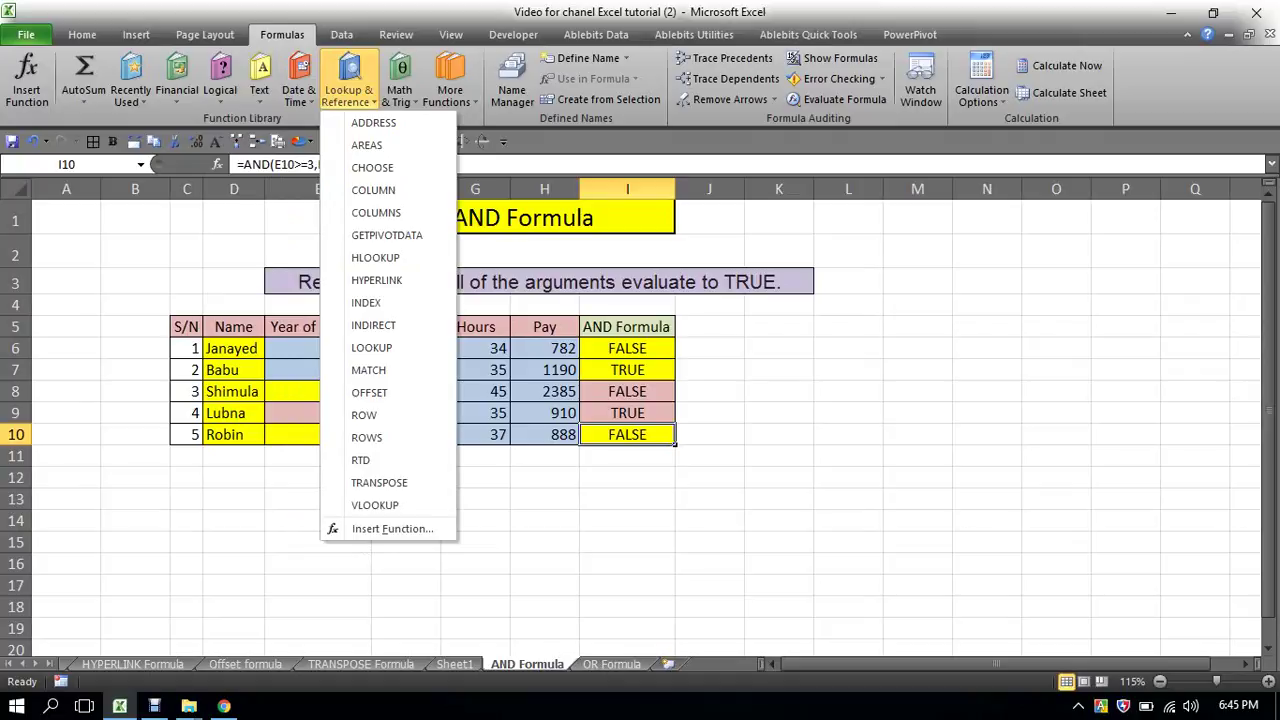
key("Escape")
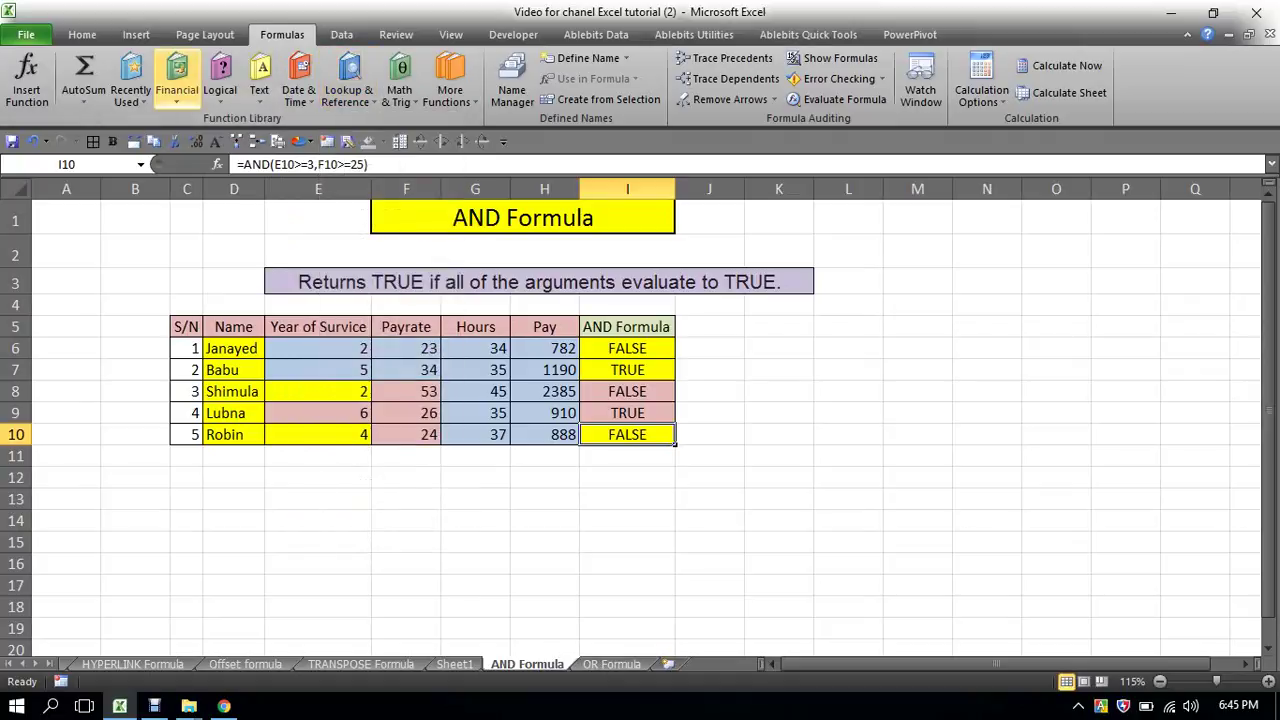
left_click(177, 80)
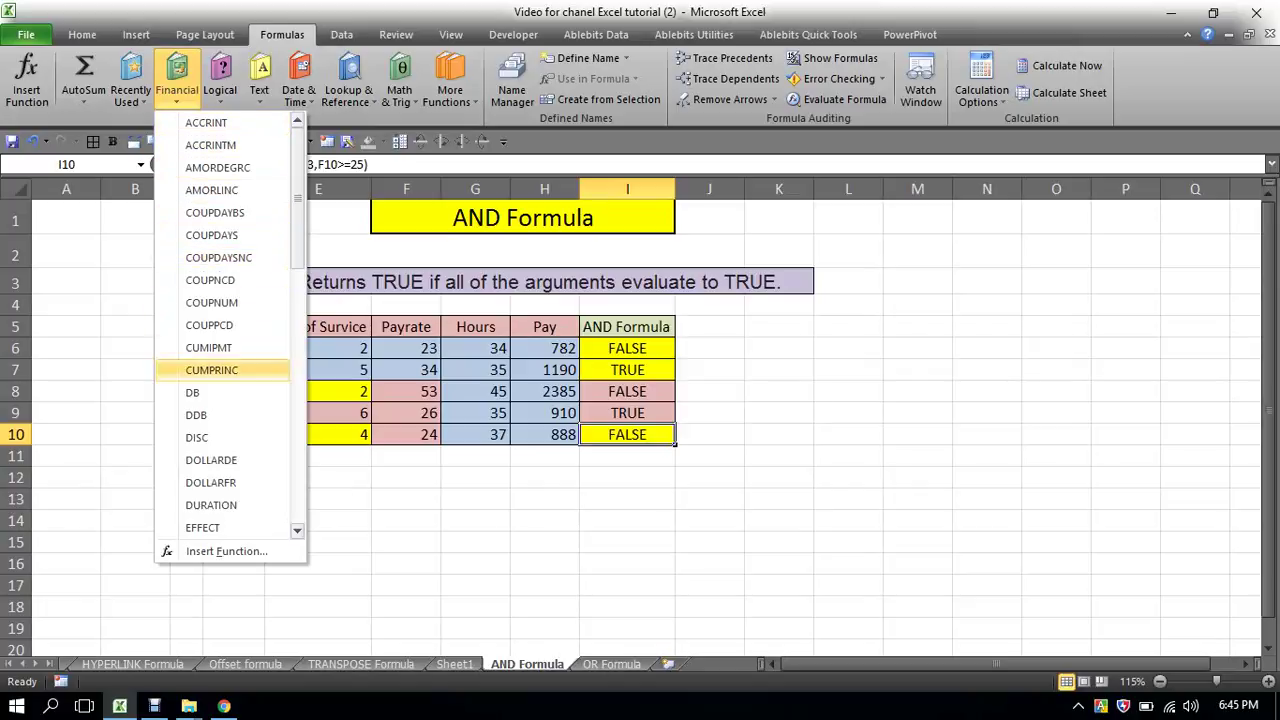
key("Escape")
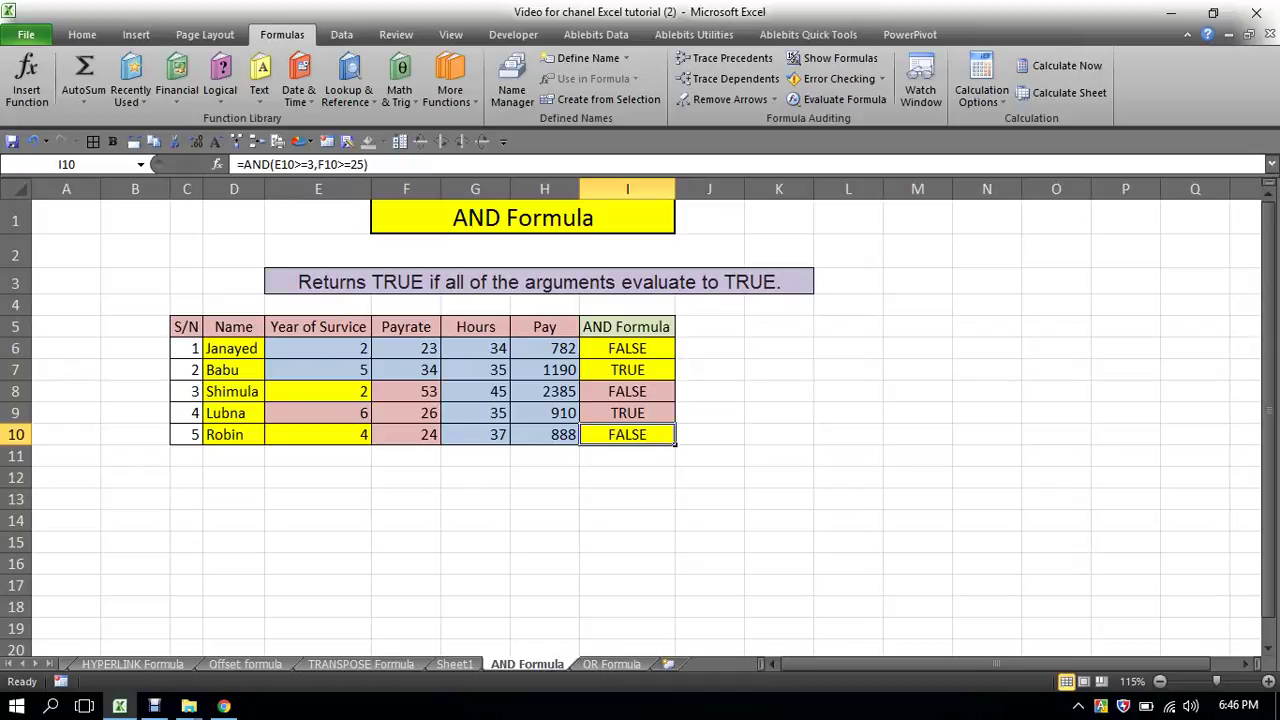
left_click(154, 706)
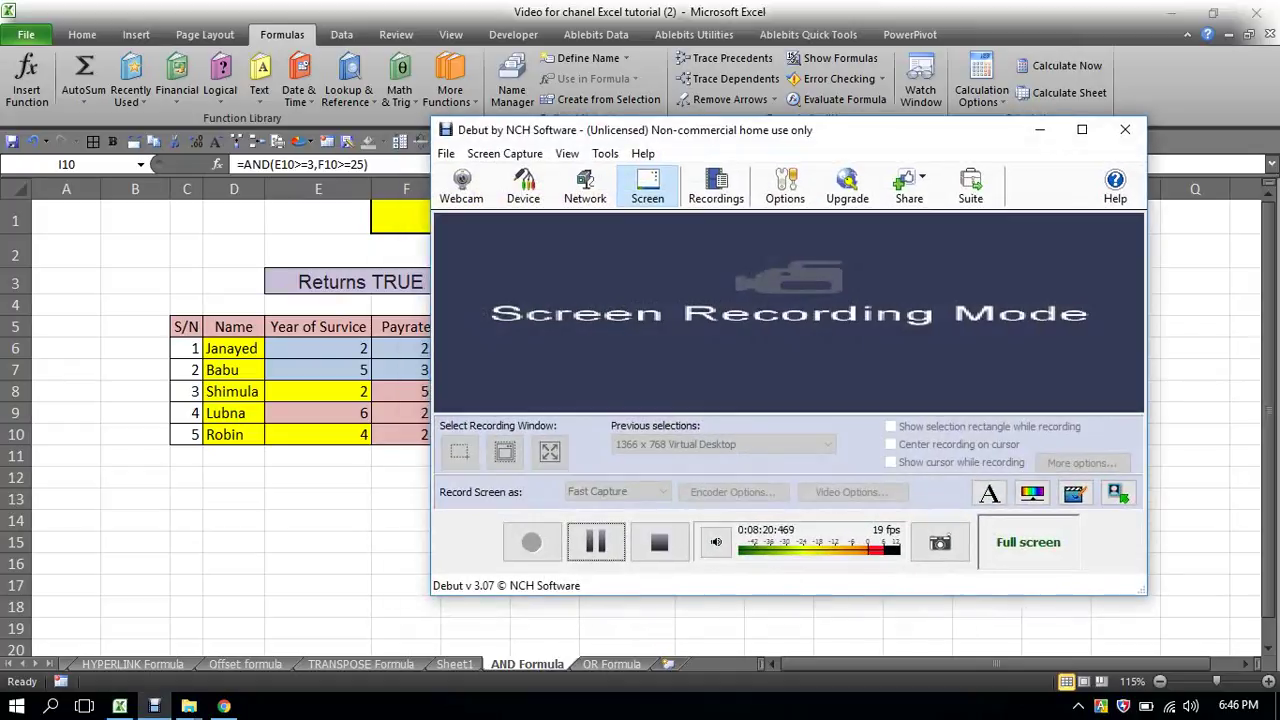